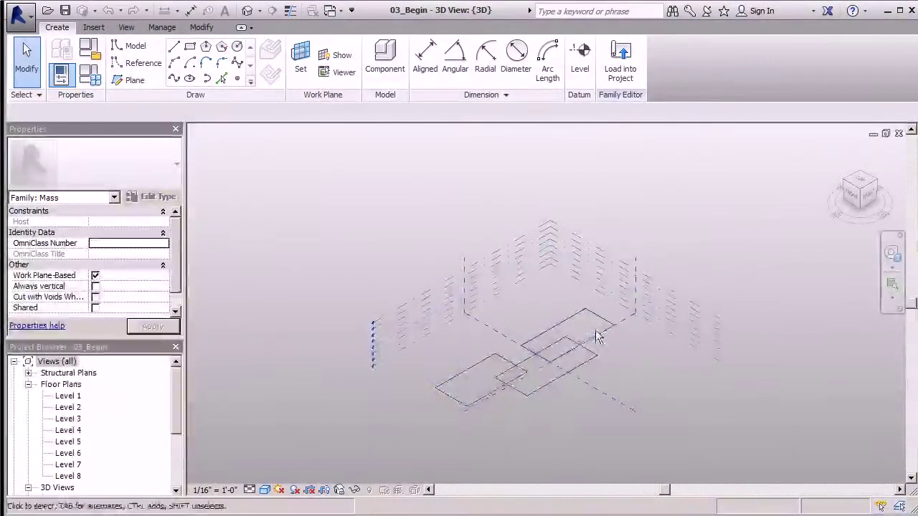
Create a solid form from the closed chain of lines of the front rectangle on Level 1.
scroll(570, 376, up, 3)
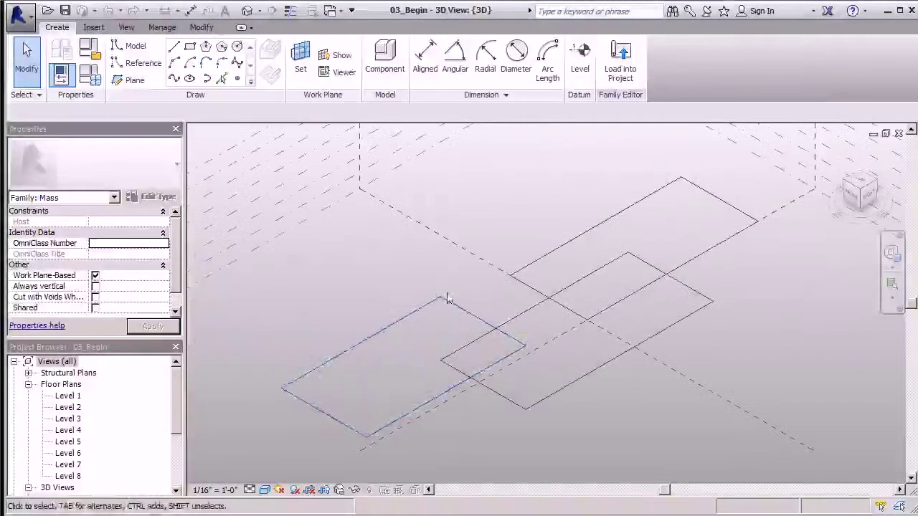
click(359, 344)
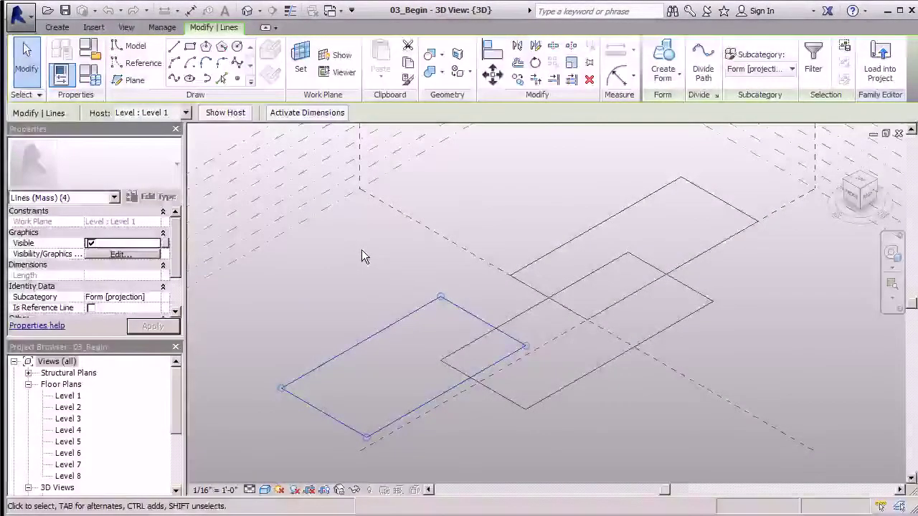
click(662, 72)
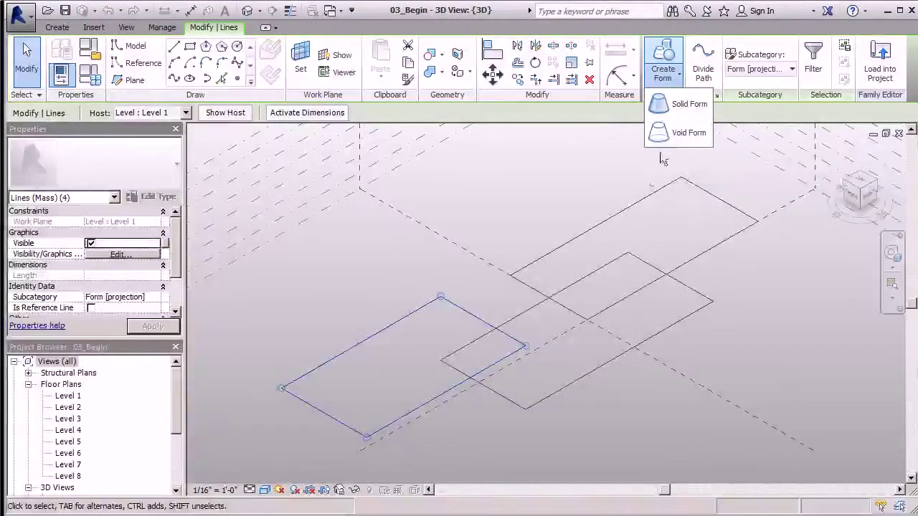
click(601, 170)
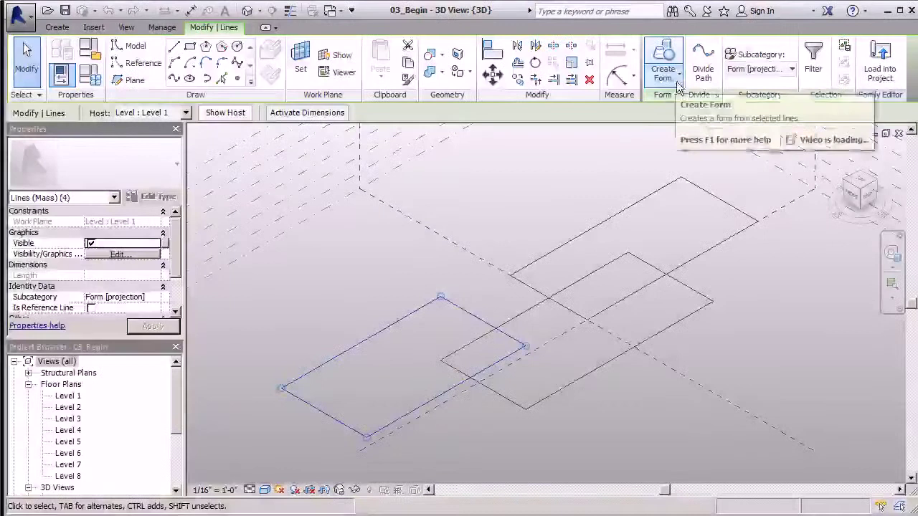
click(661, 53)
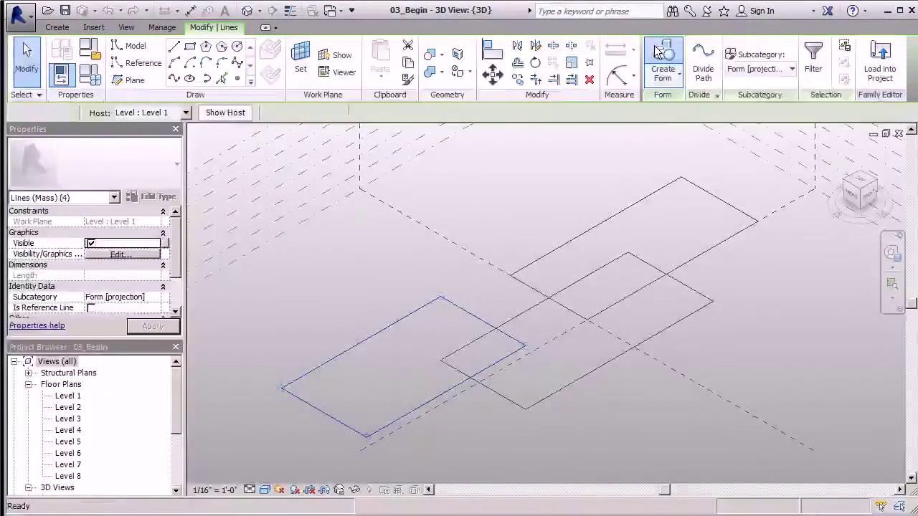
Lower the top face of the front form to a height of 20' - 0" and deselect it.
scroll(574, 362, down, 3)
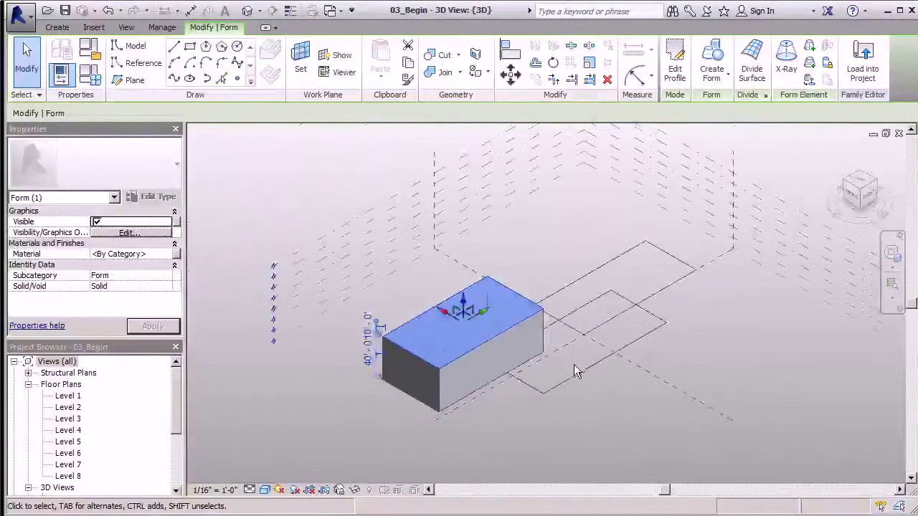
shift+middle_drag(549, 372, 568, 347)
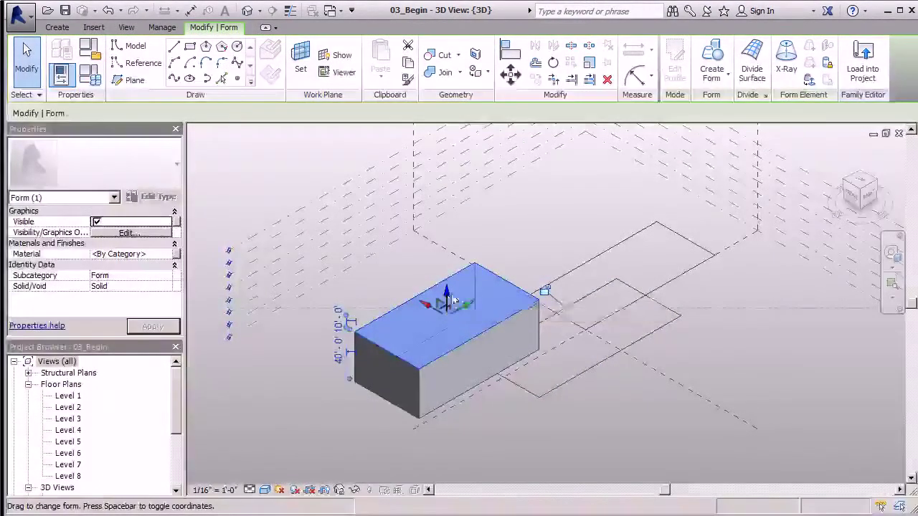
drag(444, 300, 440, 321)
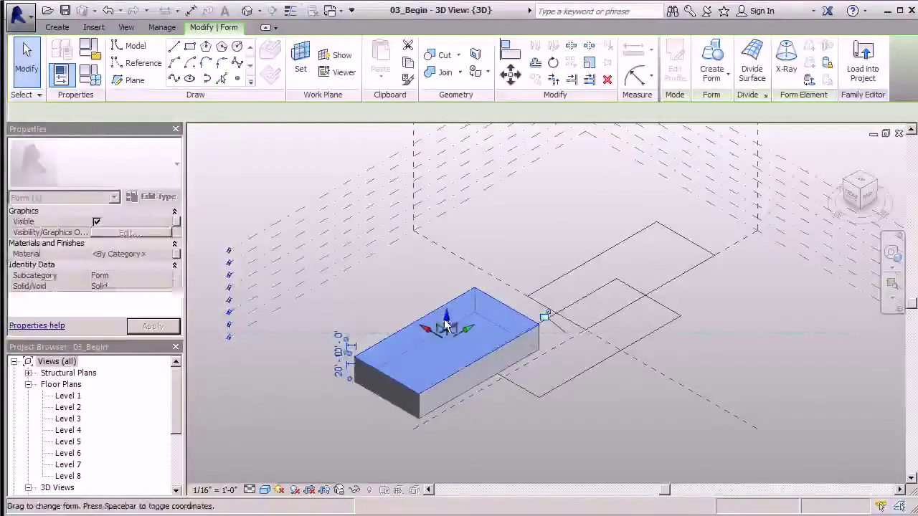
click(566, 429)
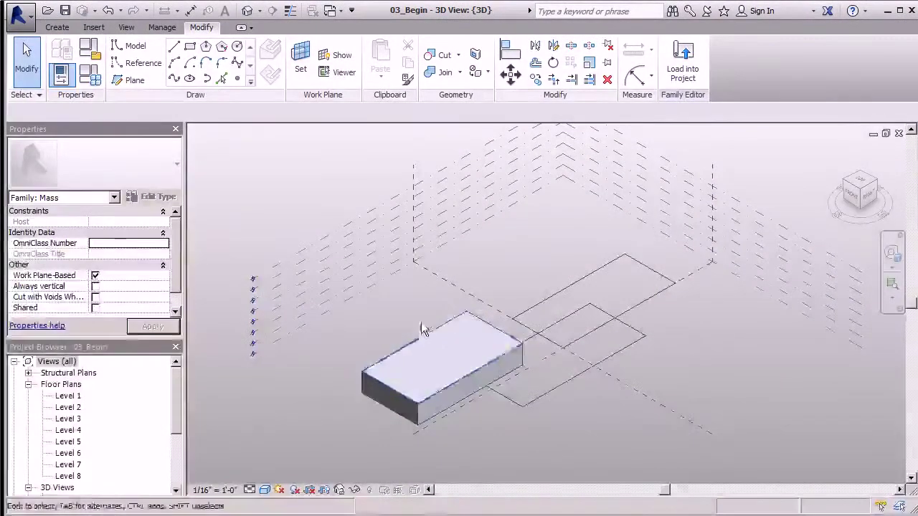
Create a solid form from the middle rectangle's line chain and raise its top face to 50' - 0".
key(Tab)
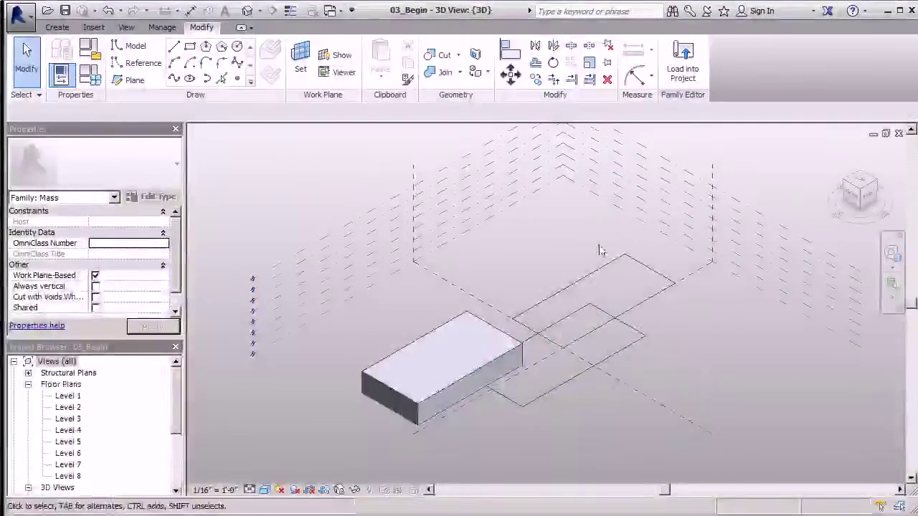
key(Tab)
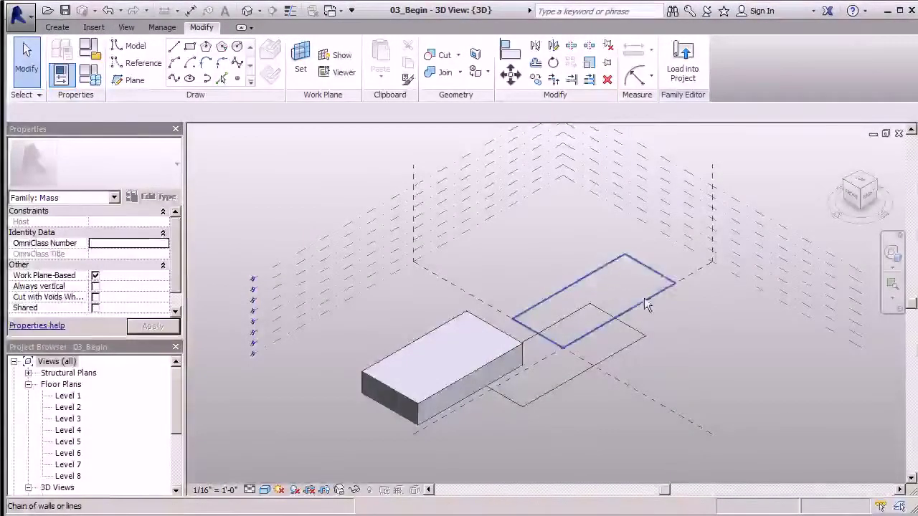
click(621, 348)
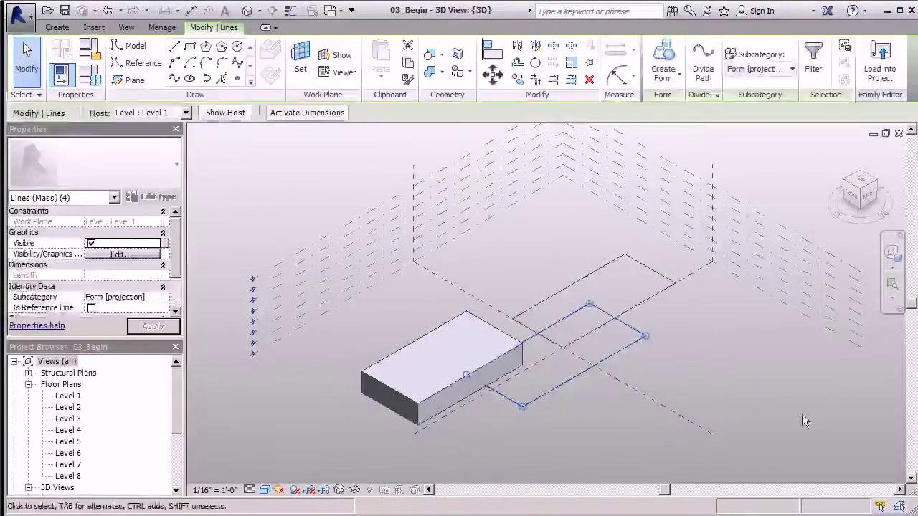
click(665, 55)
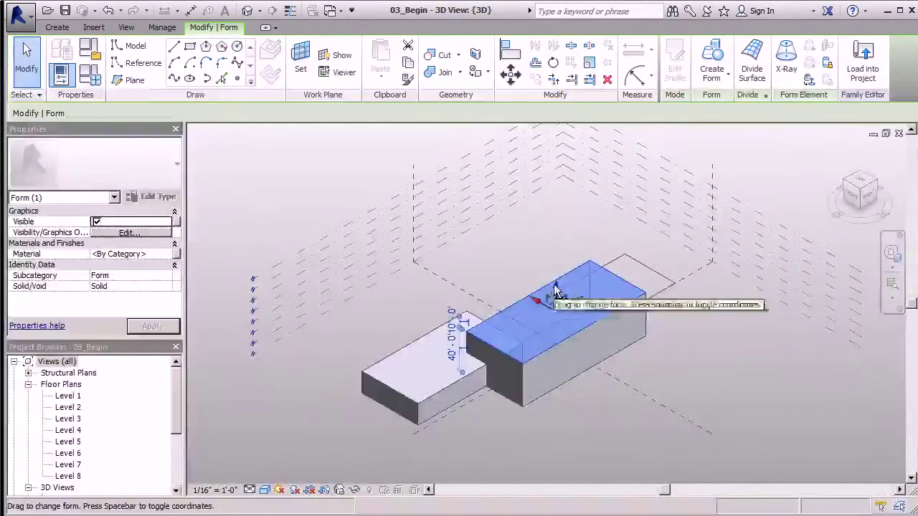
drag(557, 295, 558, 285)
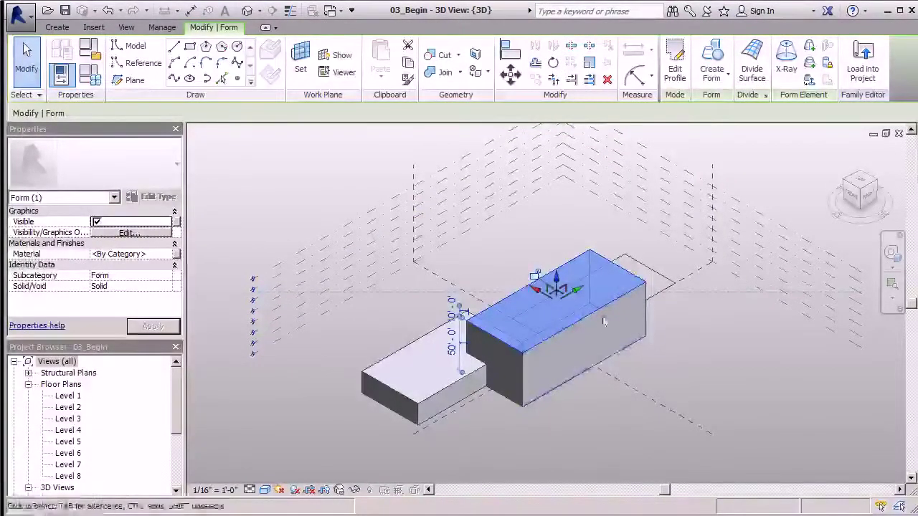
click(545, 291)
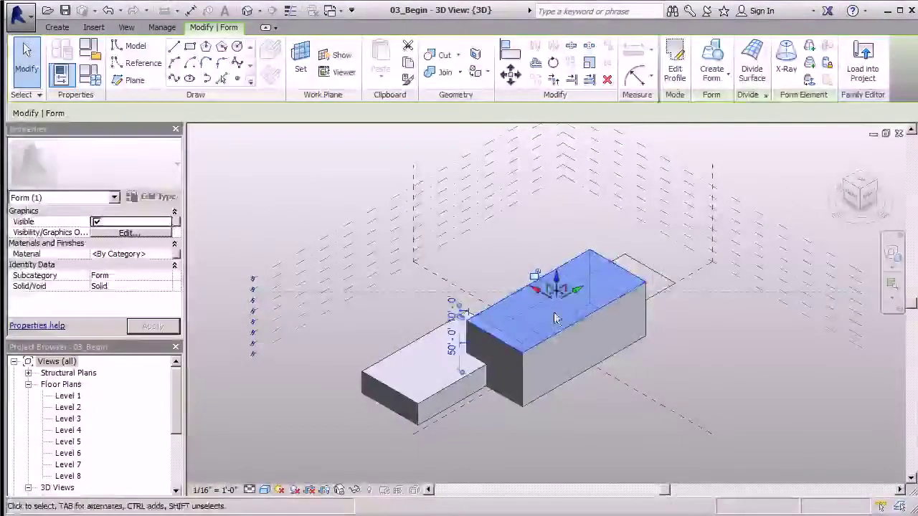
click(692, 354)
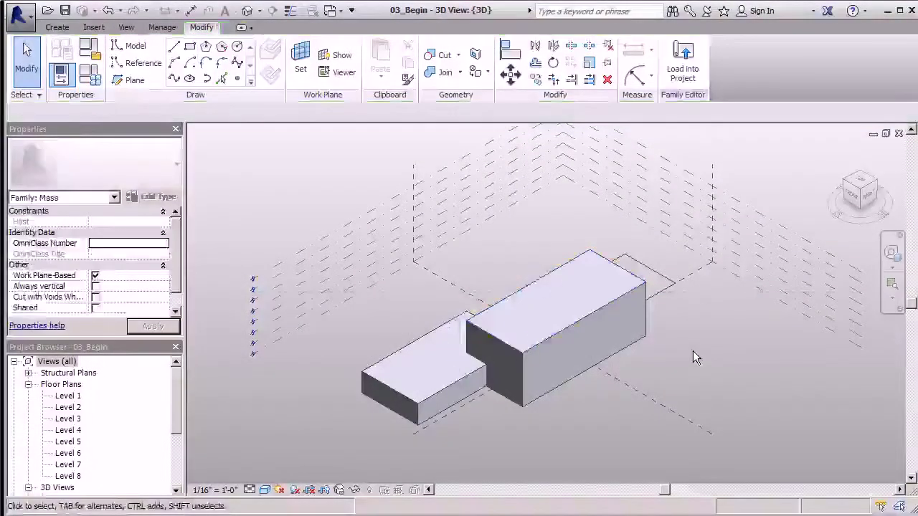
Create a solid form from the rear rectangle's line chain and raise its top face to 60' - 0".
click(654, 273)
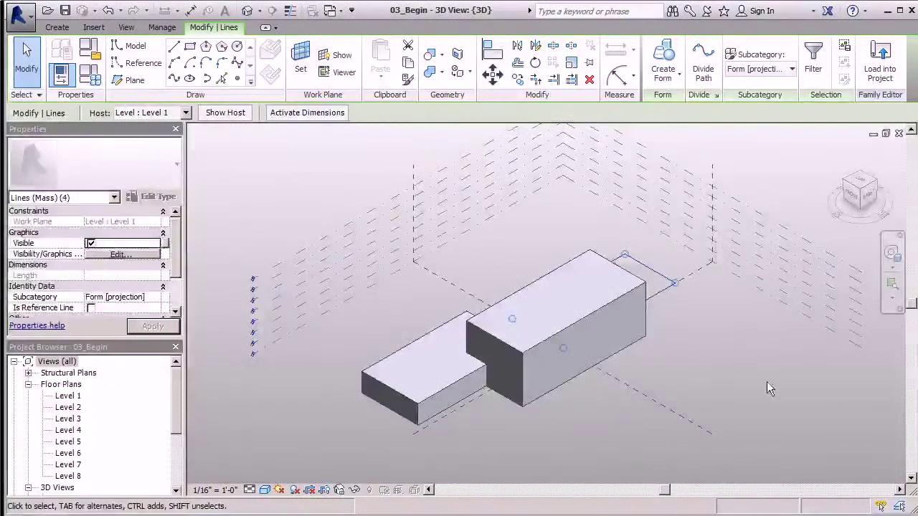
click(663, 59)
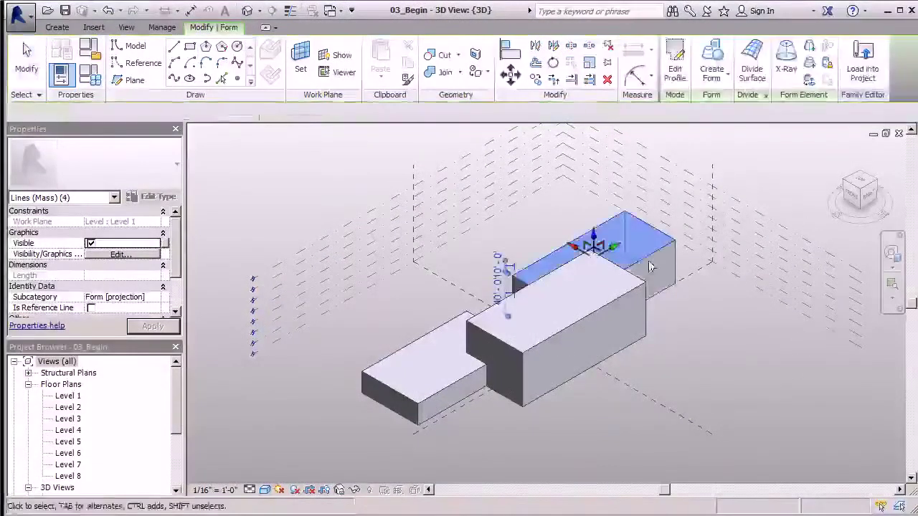
drag(594, 235, 590, 207)
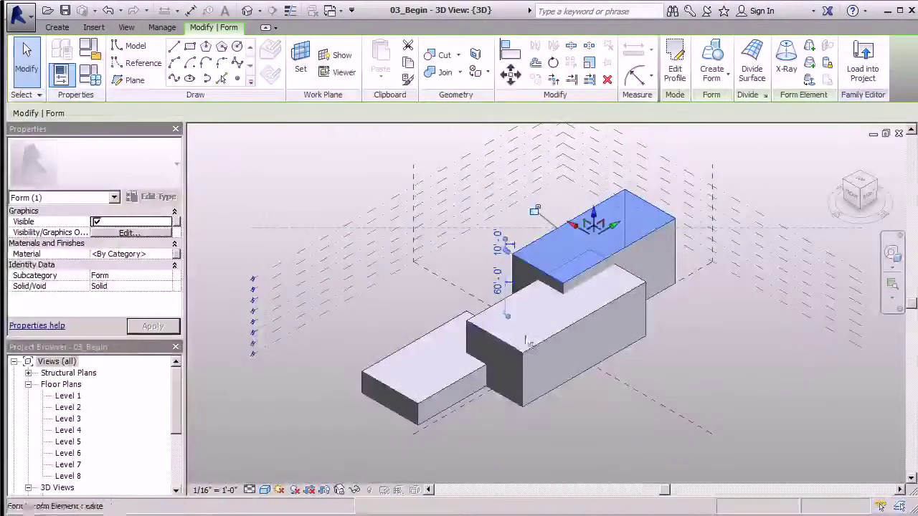
key(Escape)
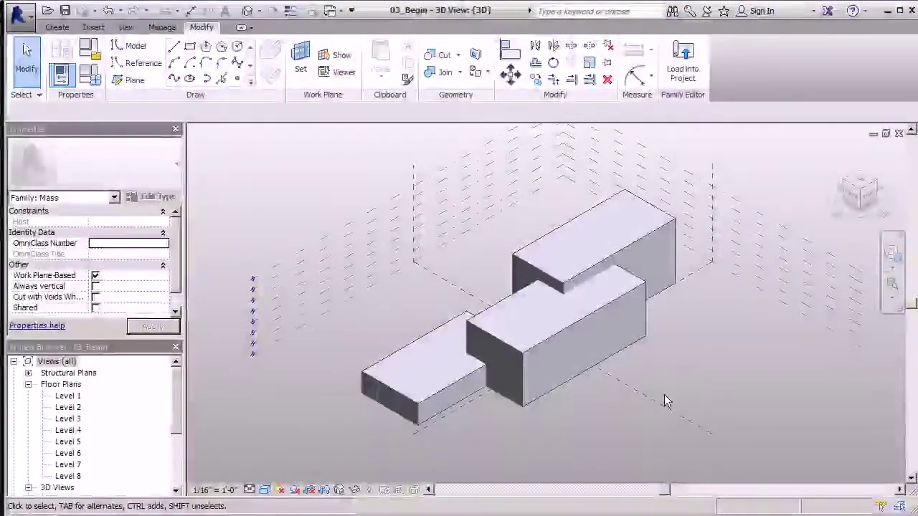
Join the geometry of the low front form with the middle form.
mouse_move(668, 383)
shift+middle_down()
mouse_move(684, 372)
mouse_move(666, 337)
shift+middle_up()
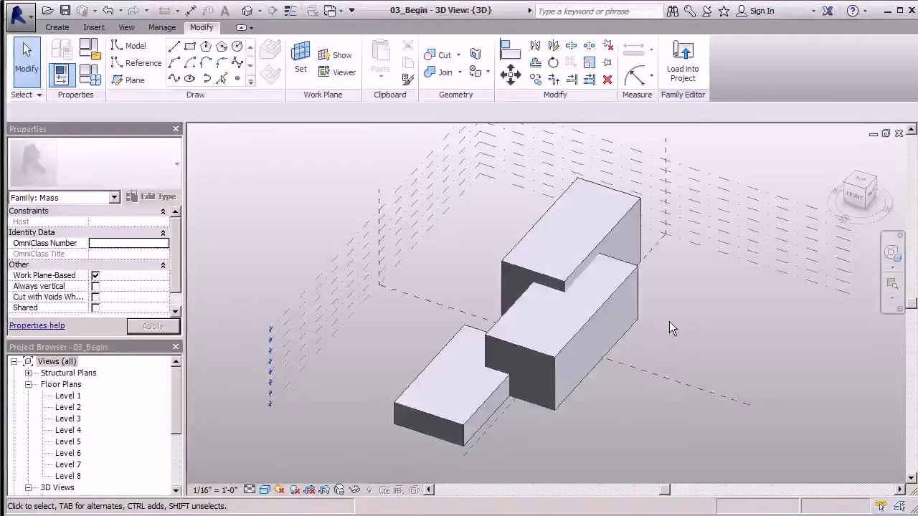
shift+middle_drag(669, 321, 671, 399)
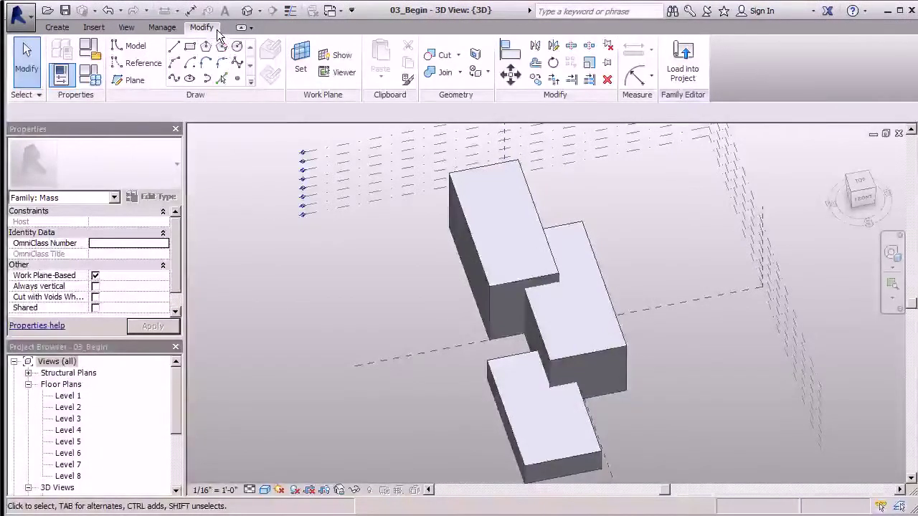
click(439, 72)
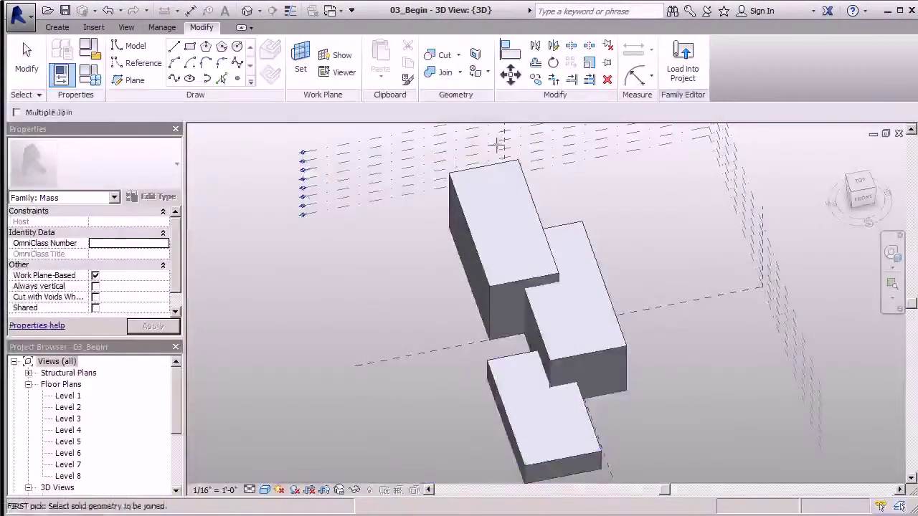
click(494, 366)
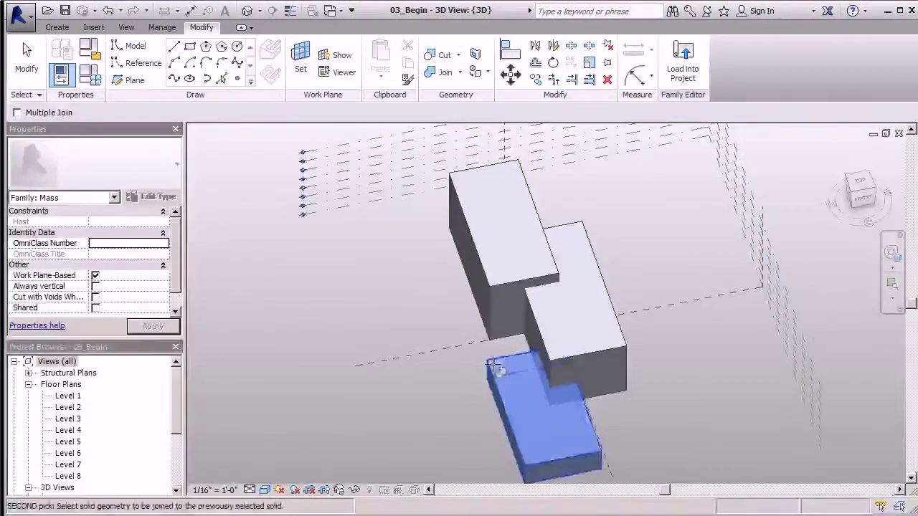
click(627, 337)
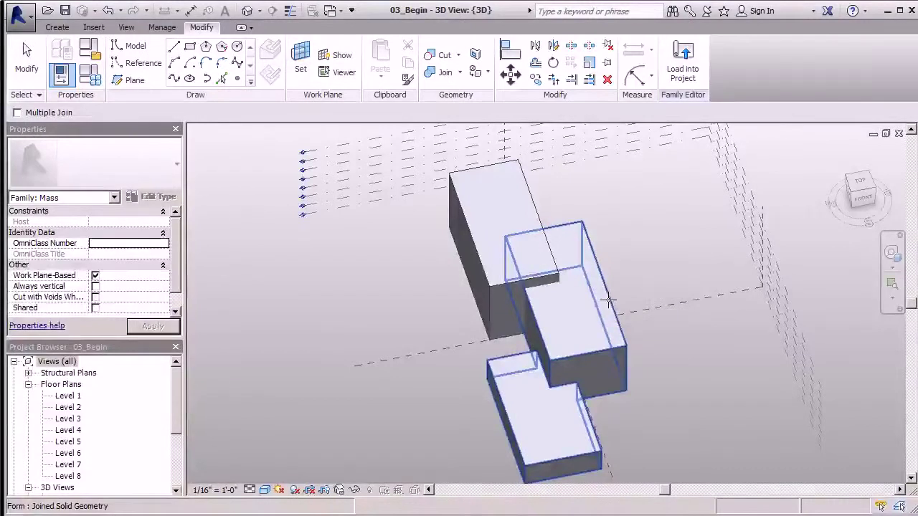
shift+middle_drag(608, 300, 618, 312)
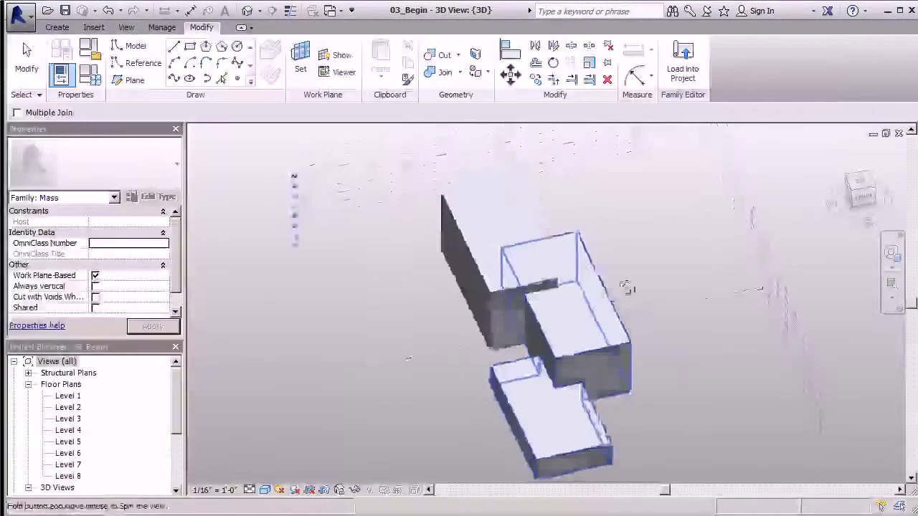
shift+middle_drag(626, 288, 631, 269)
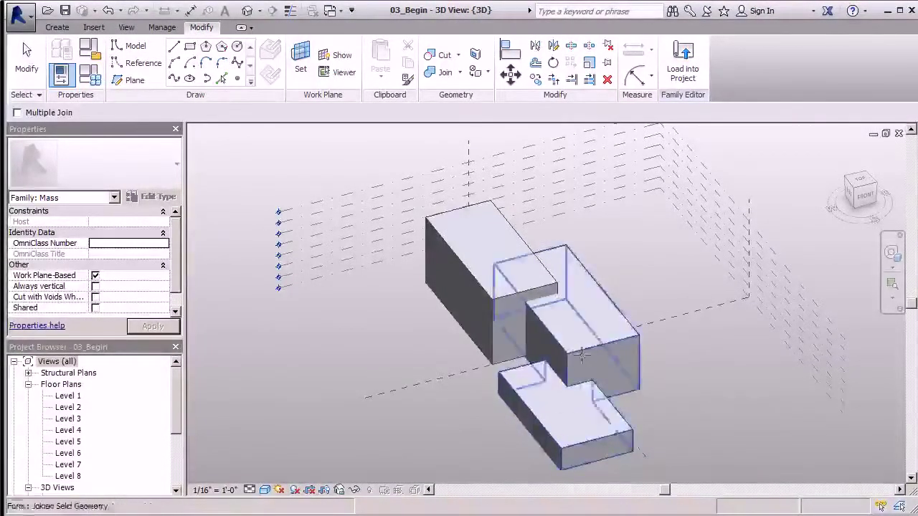
Join the tall rear form's geometry to the middle form so that all three masses form one solid.
key(ctrl+z)
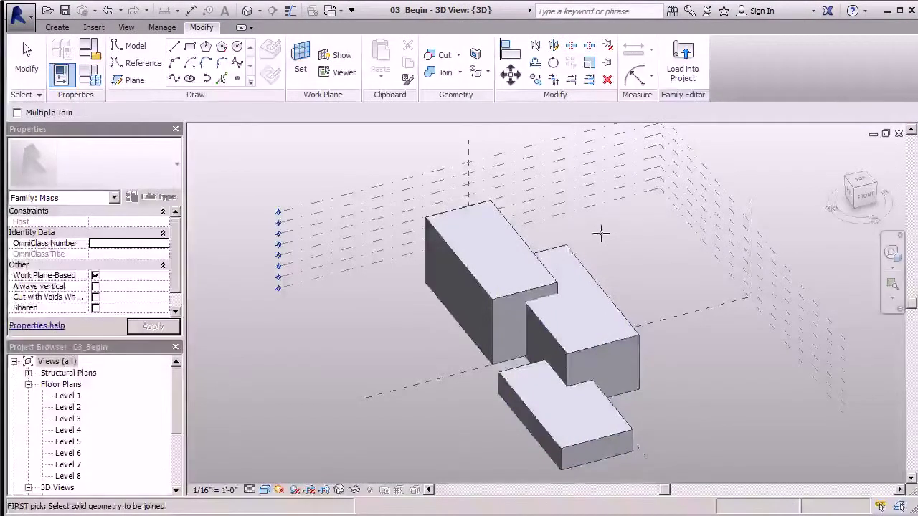
click(516, 244)
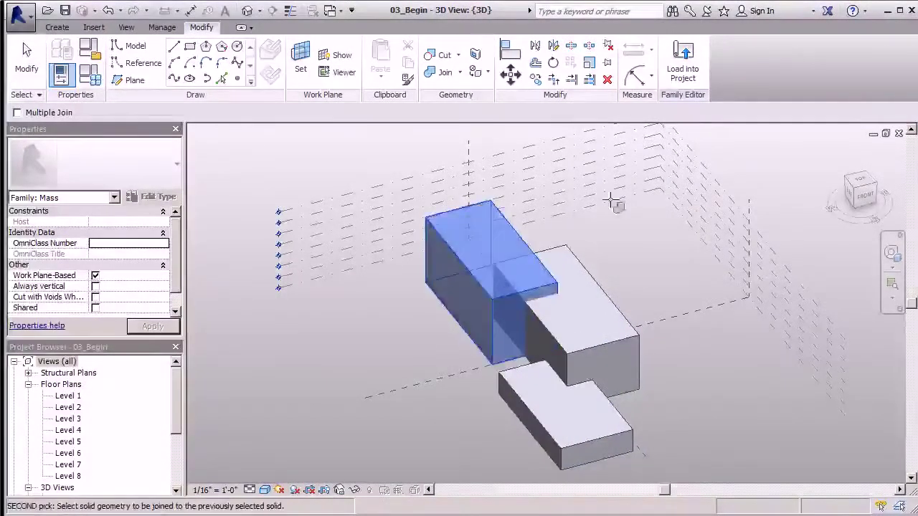
click(601, 284)
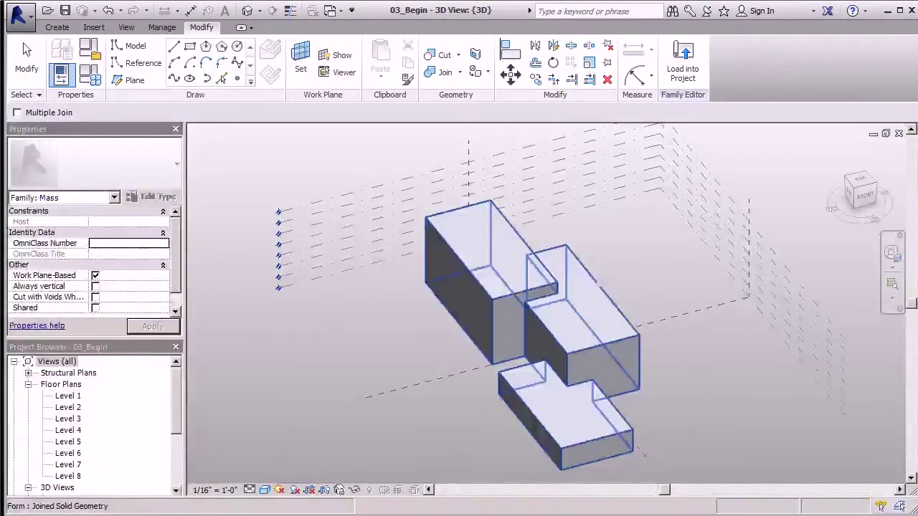
shift+middle_drag(647, 311, 591, 313)
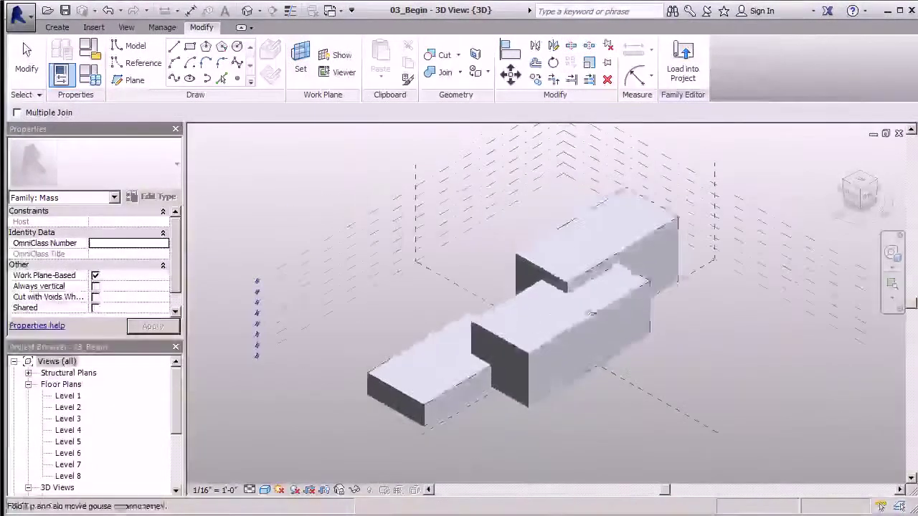
mouse_move(599, 281)
shift+middle_down()
mouse_move(581, 310)
mouse_move(586, 289)
shift+middle_up()
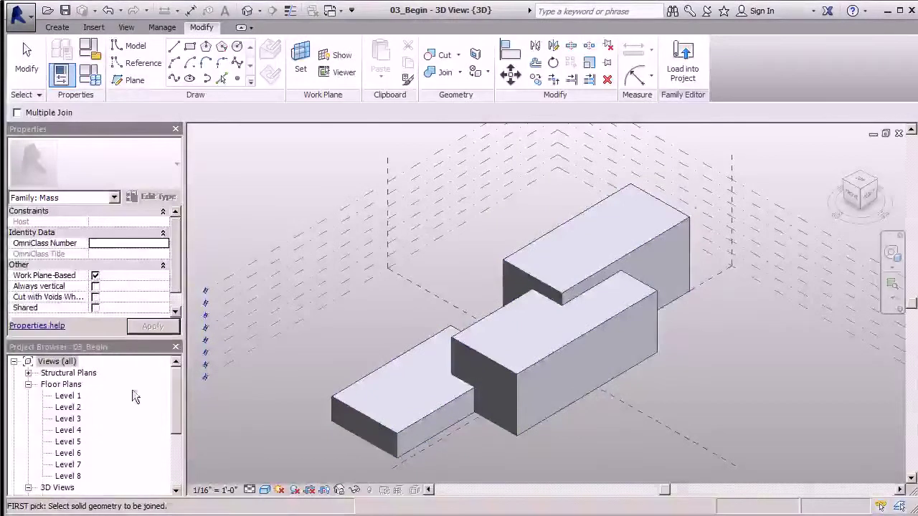
On the Level 1 plan, sketch a six-sided polygon with a 24' - 0" radius on the work plane, centred on the middle form's outer long edge.
double_click(68, 396)
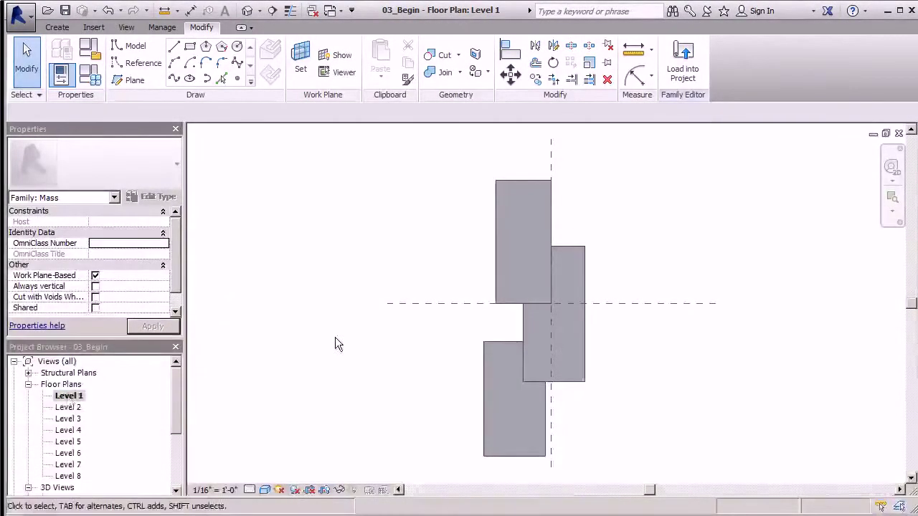
click(129, 46)
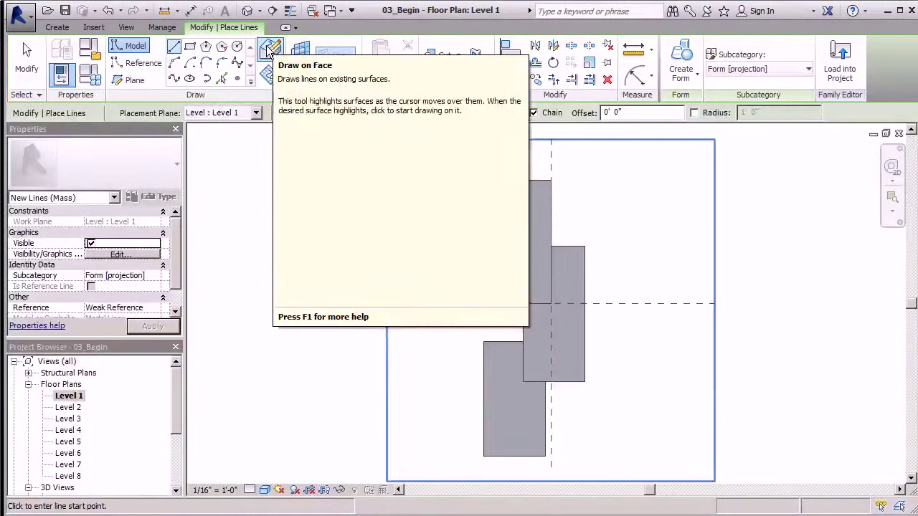
click(267, 49)
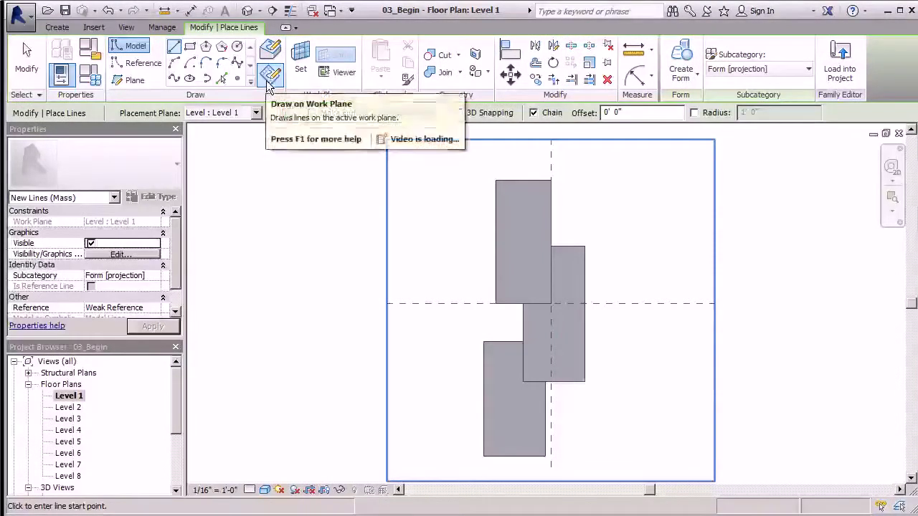
click(208, 49)
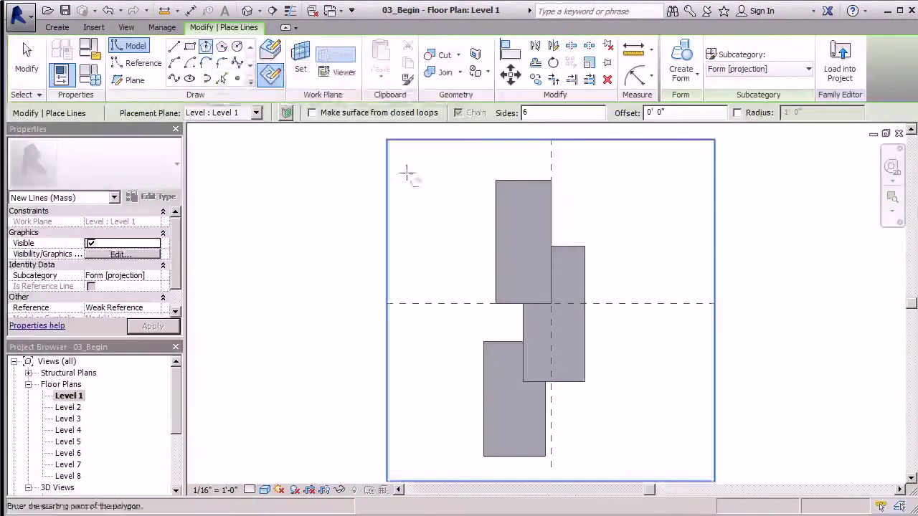
scroll(580, 323, up, 3)
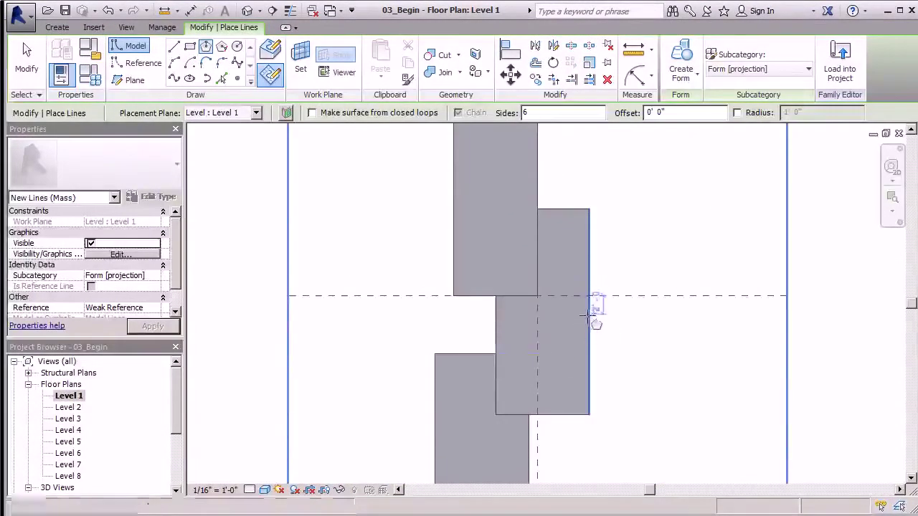
click(589, 311)
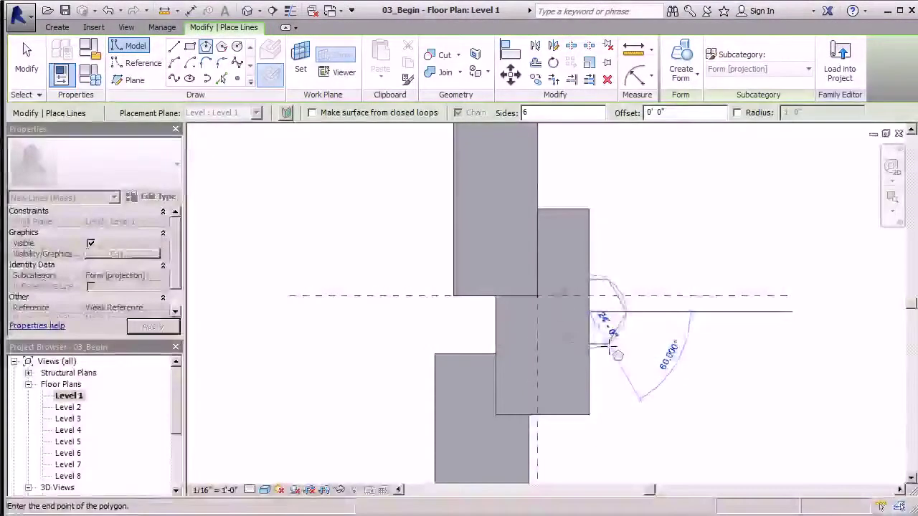
click(610, 347)
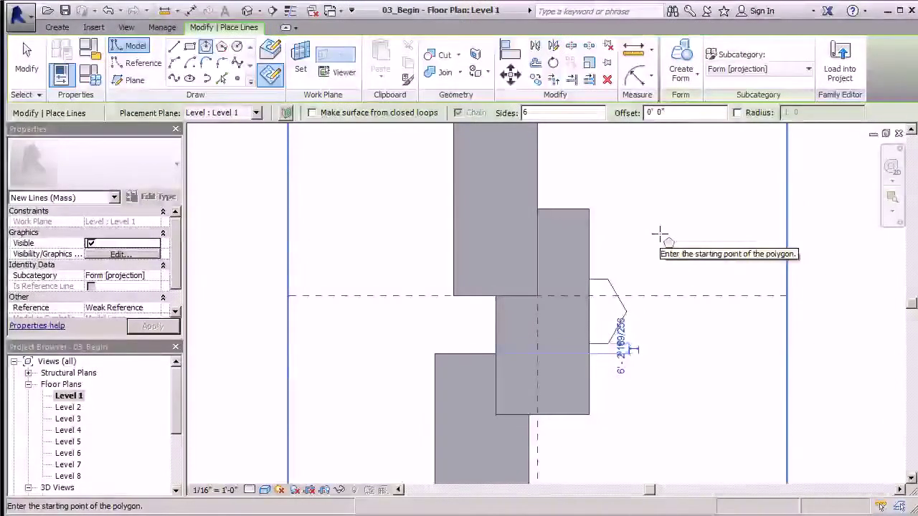
In the 3D view, create a void form from the hexagonal line chain at the base of the middle form.
click(273, 11)
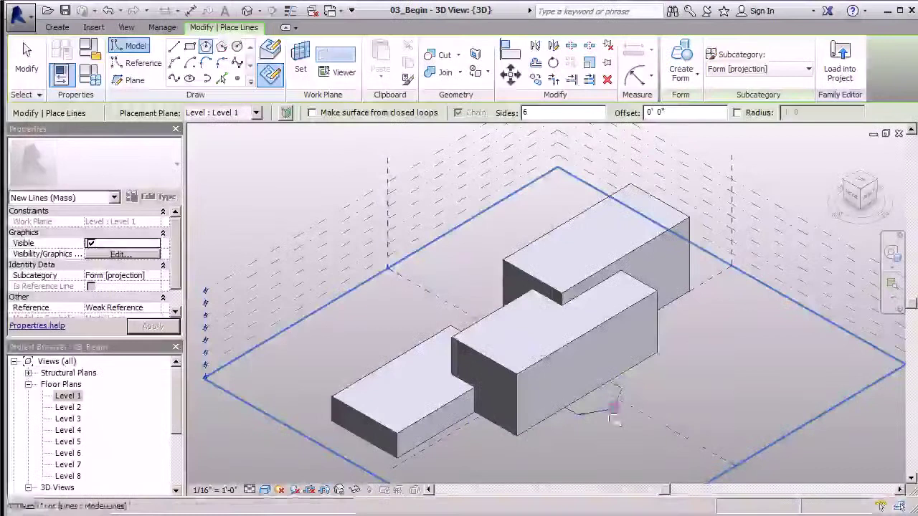
key(Escape)
key(Escape)
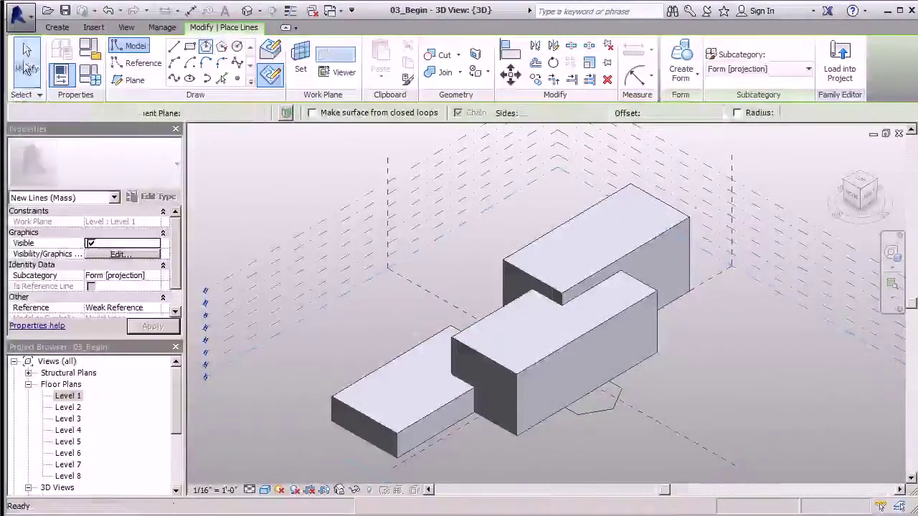
click(601, 412)
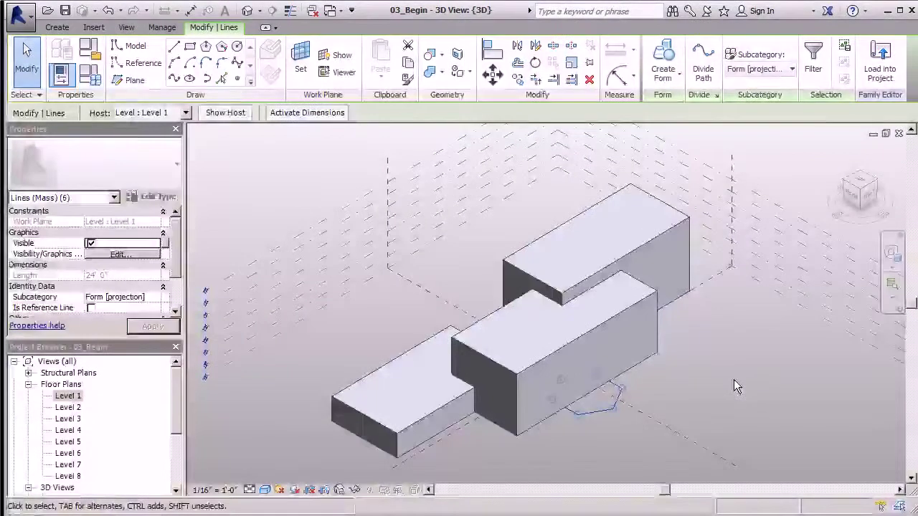
click(679, 78)
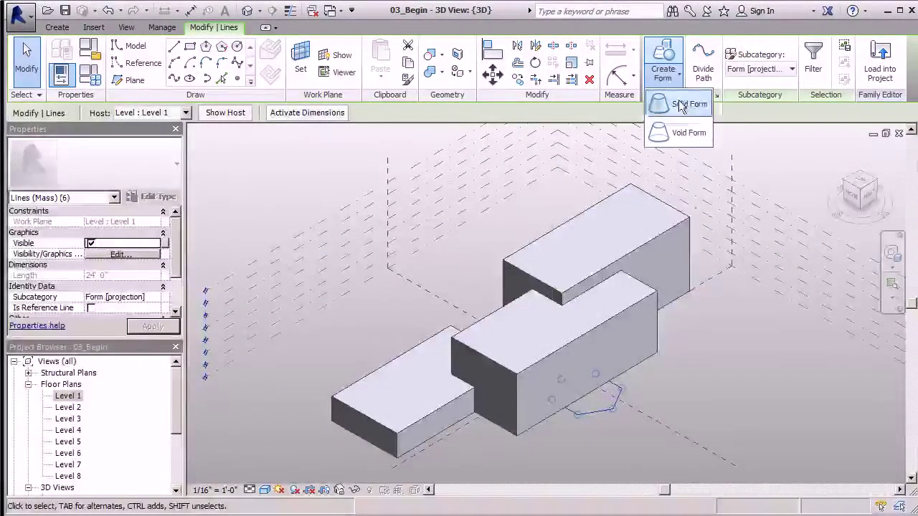
click(687, 104)
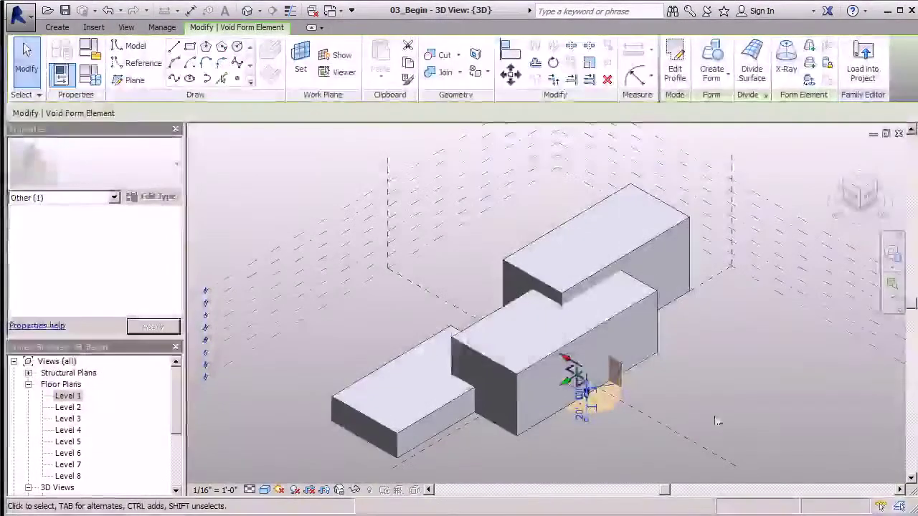
Lower the void's top face to a height of about 15' so it cuts an opening into the middle form.
shift+middle_drag(689, 395, 576, 420)
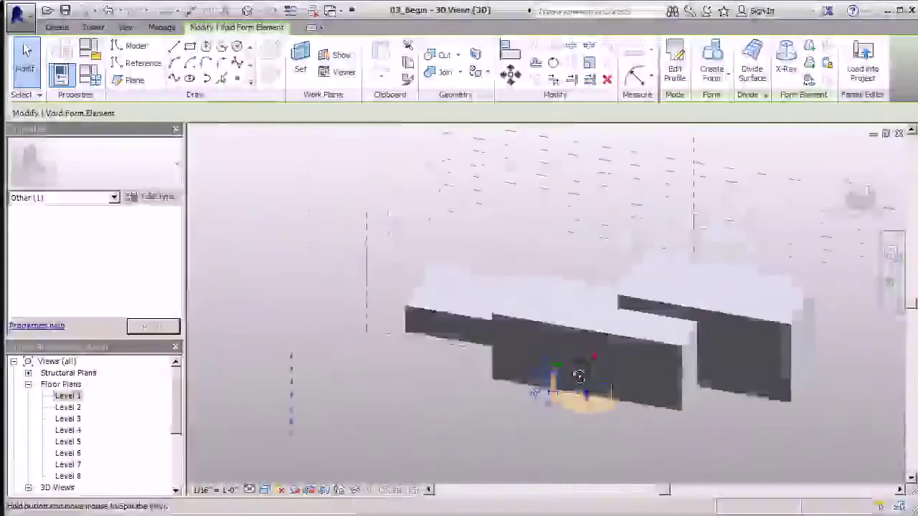
scroll(576, 420, up, 5)
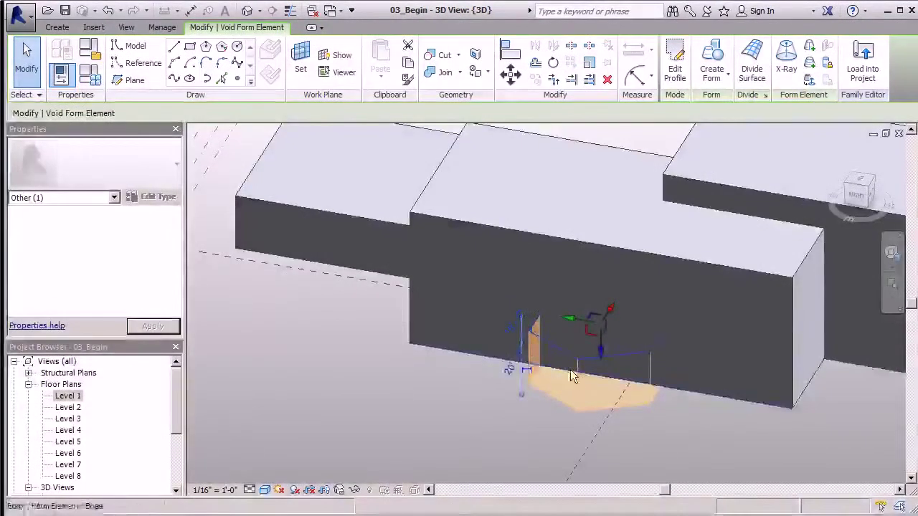
shift+middle_drag(588, 428, 588, 376)
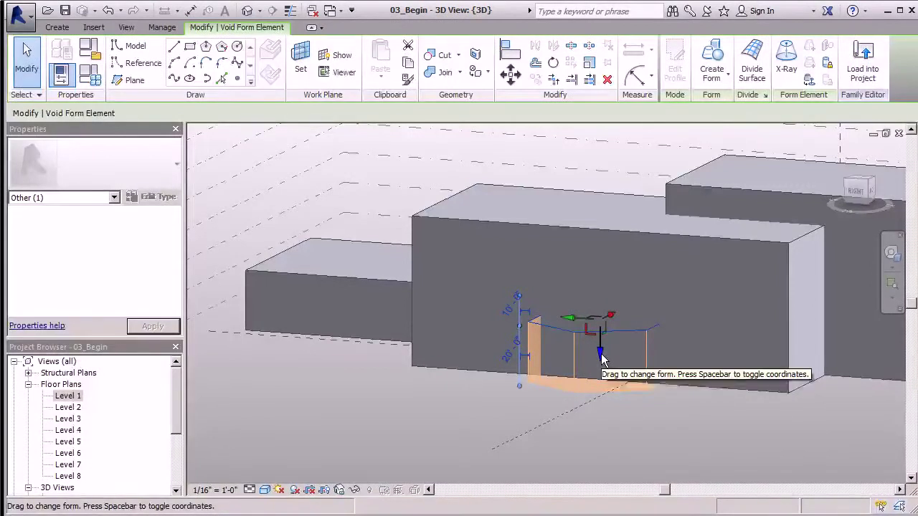
drag(601, 355, 602, 371)
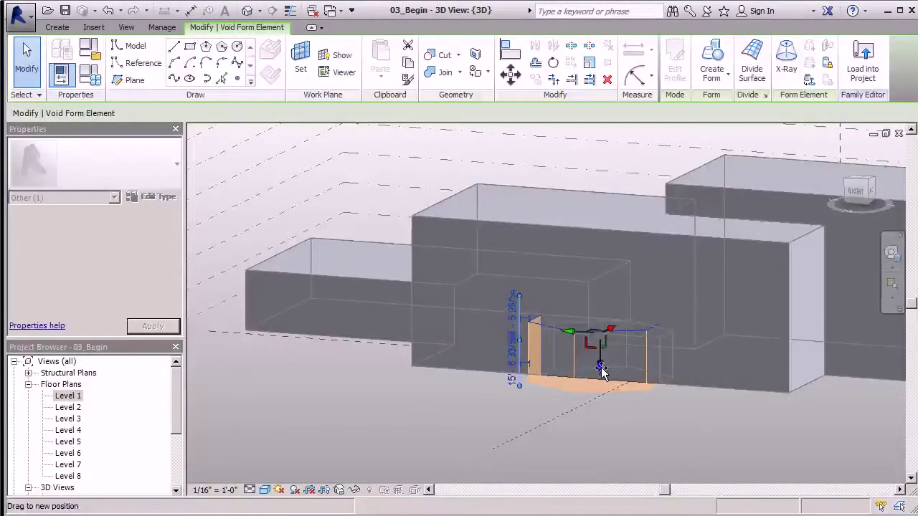
drag(602, 373, 601, 371)
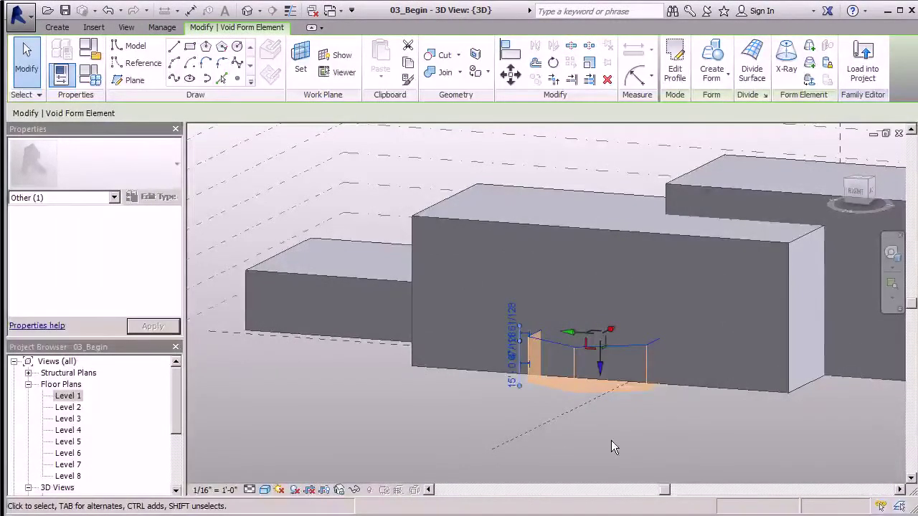
click(659, 445)
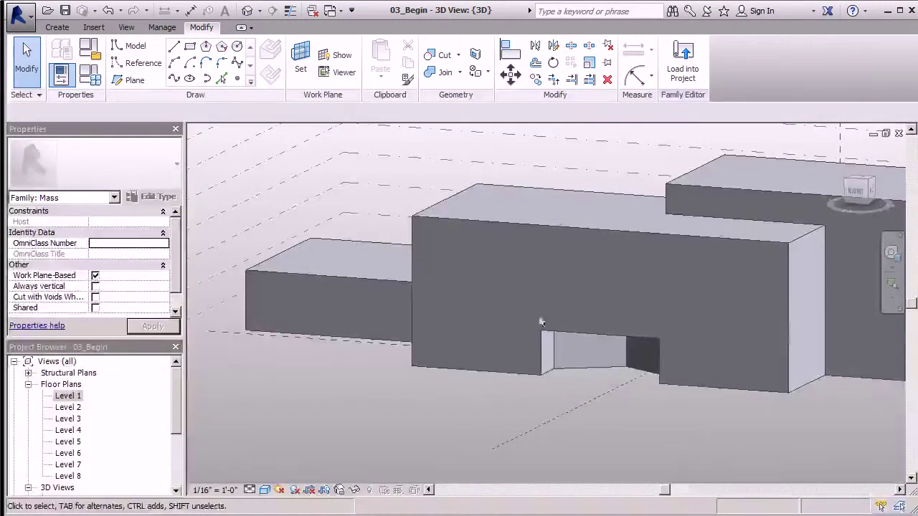
Raise the opening's upper corner nearest the low front form so that the top of the opening slopes.
shift+middle_drag(541, 324, 590, 362)
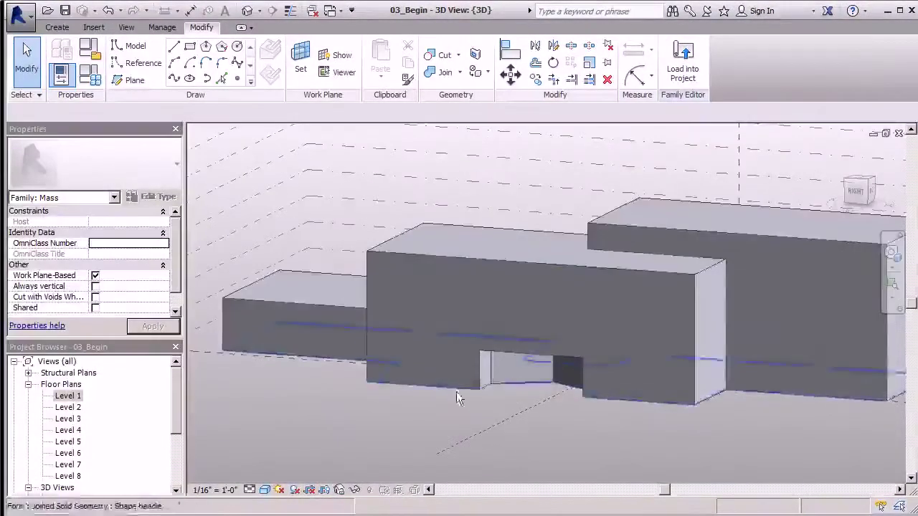
click(478, 372)
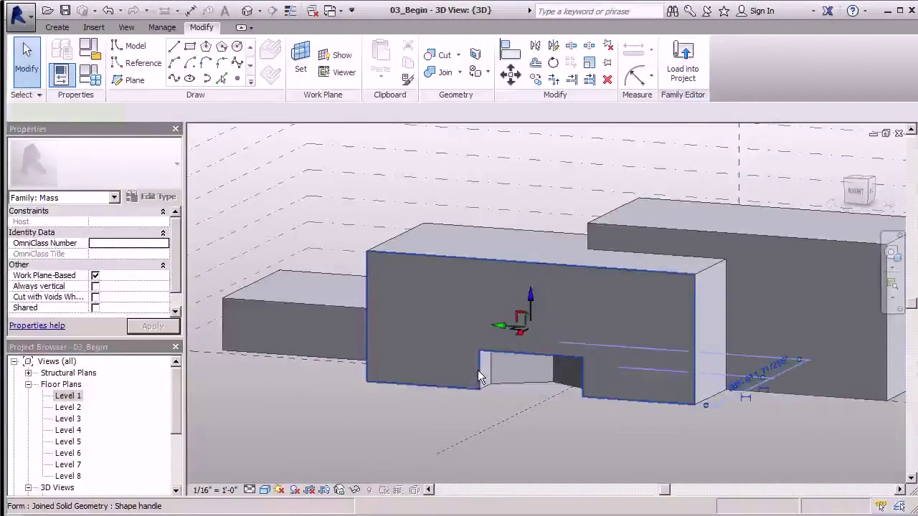
click(478, 370)
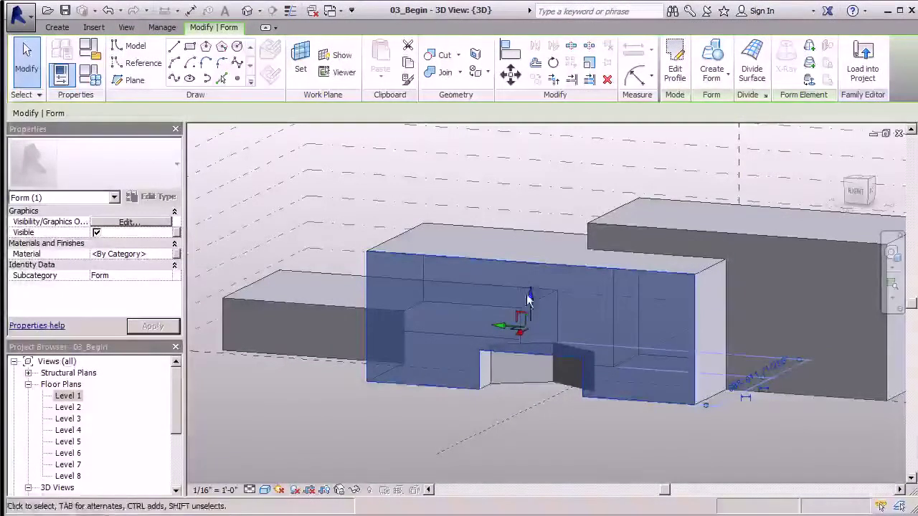
click(553, 407)
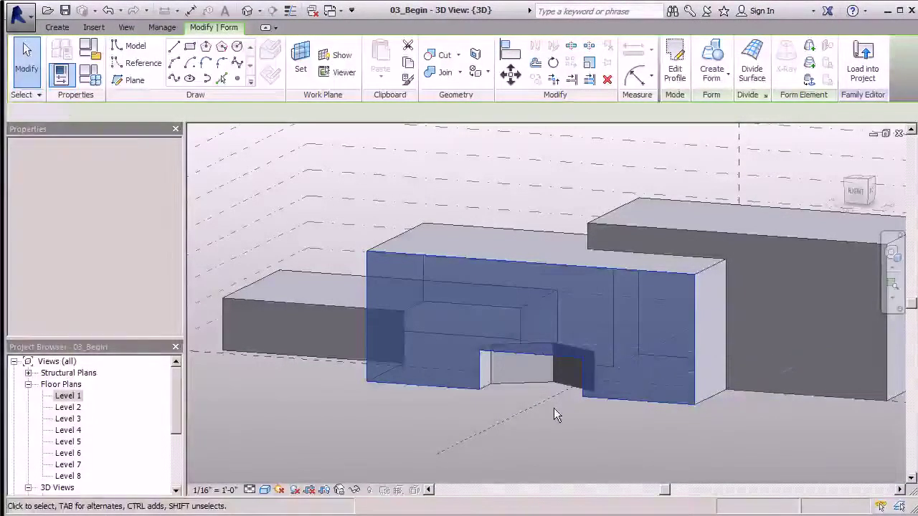
click(480, 362)
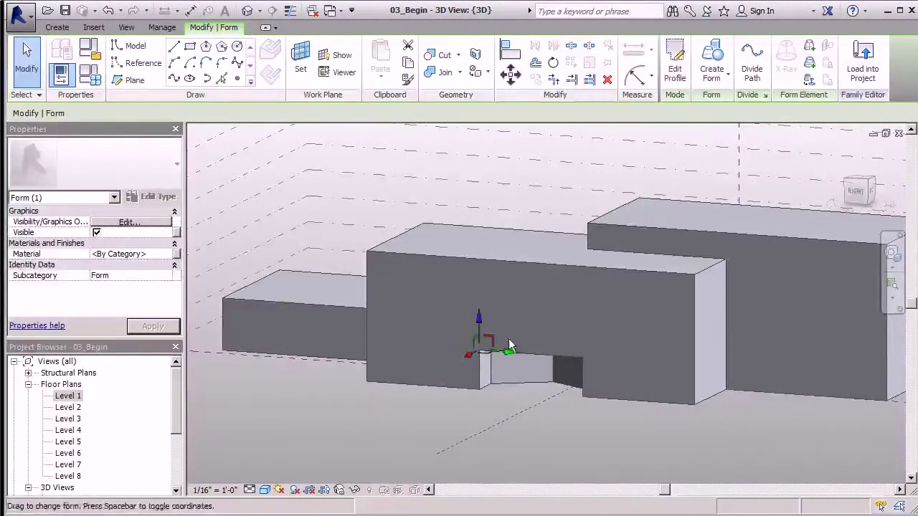
drag(479, 323, 478, 307)
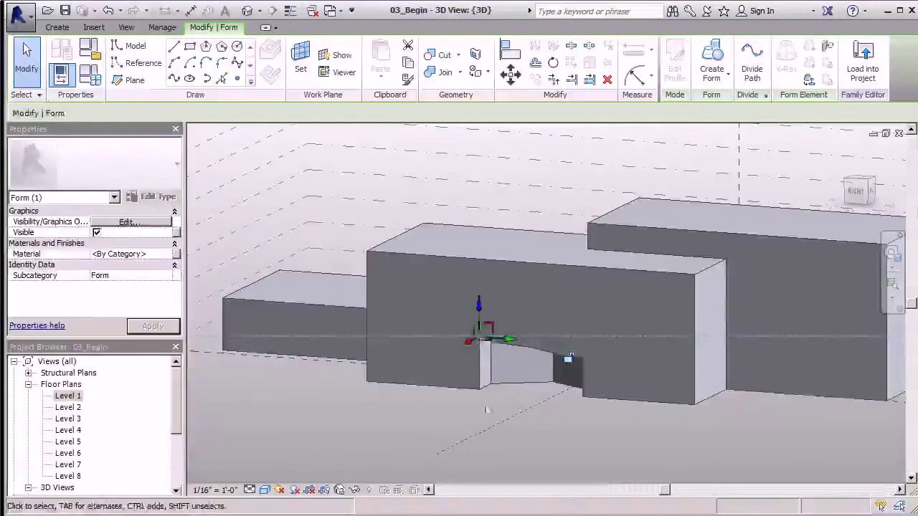
click(545, 432)
Raise the top outer front corner of the low front form to give its roof a slope.
scroll(481, 398, down, 2)
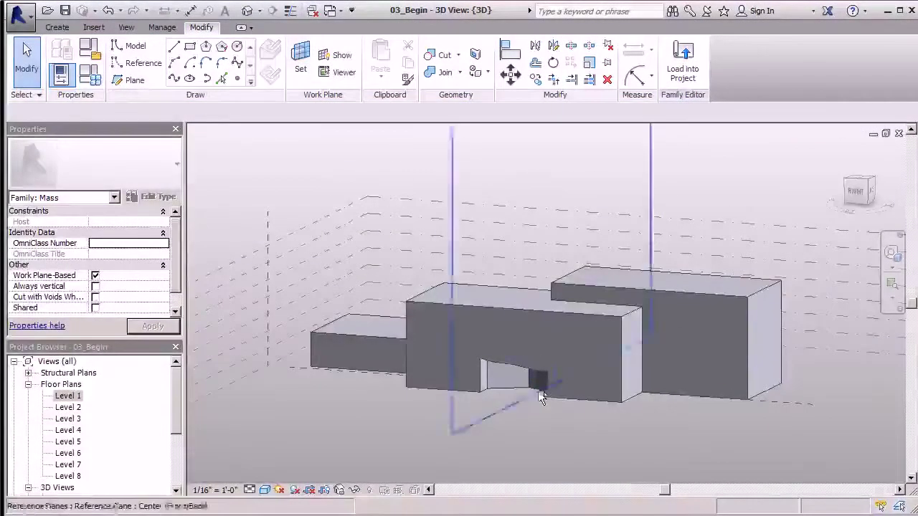
shift+middle_drag(538, 391, 721, 391)
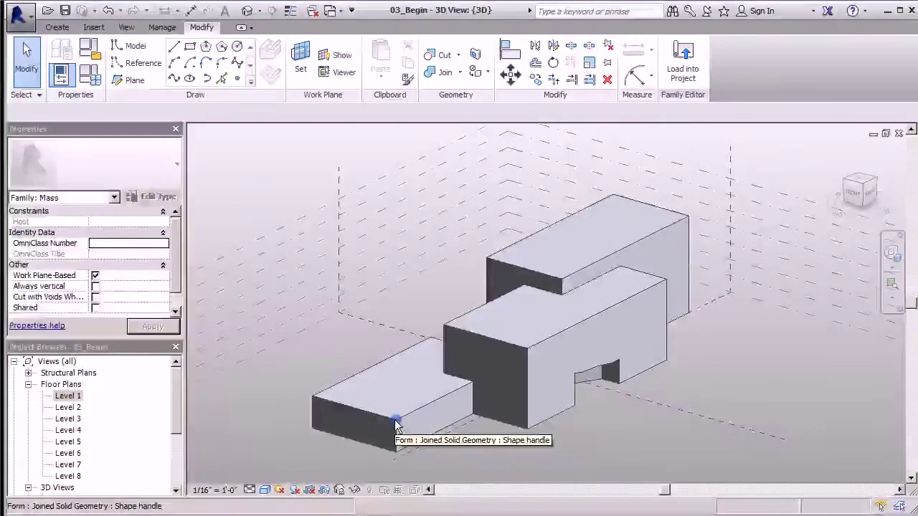
click(396, 423)
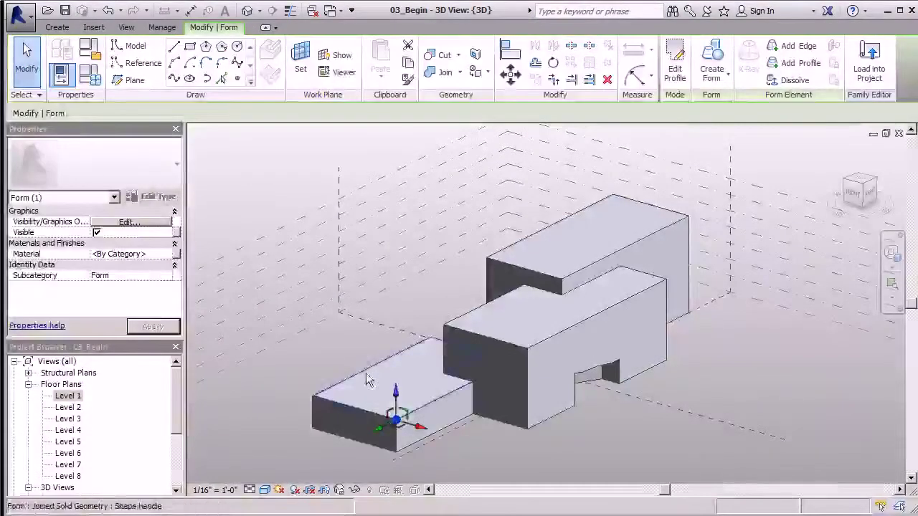
scroll(563, 450, down, 2)
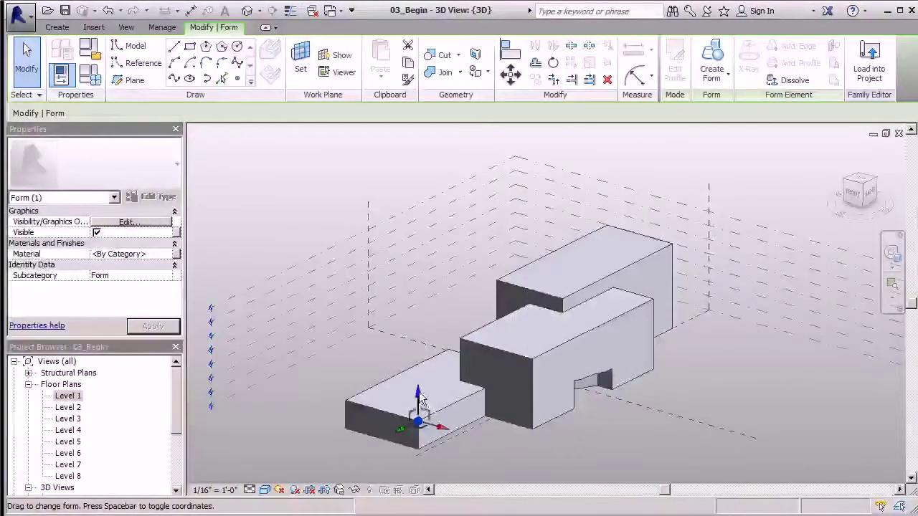
drag(419, 396, 418, 380)
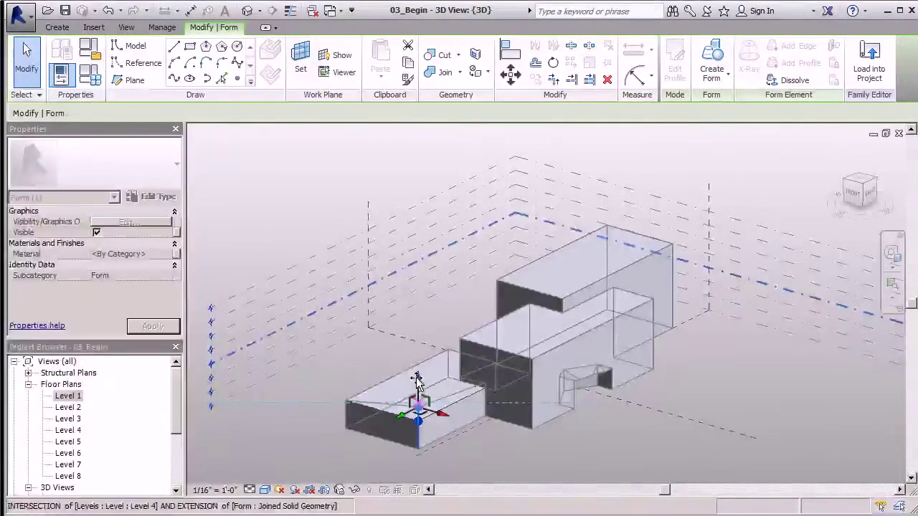
click(552, 439)
Raise the top front corner of the middle form, on the side with the opening, to slope its roof.
scroll(388, 421, down, 2)
shift+middle_drag(388, 421, 494, 344)
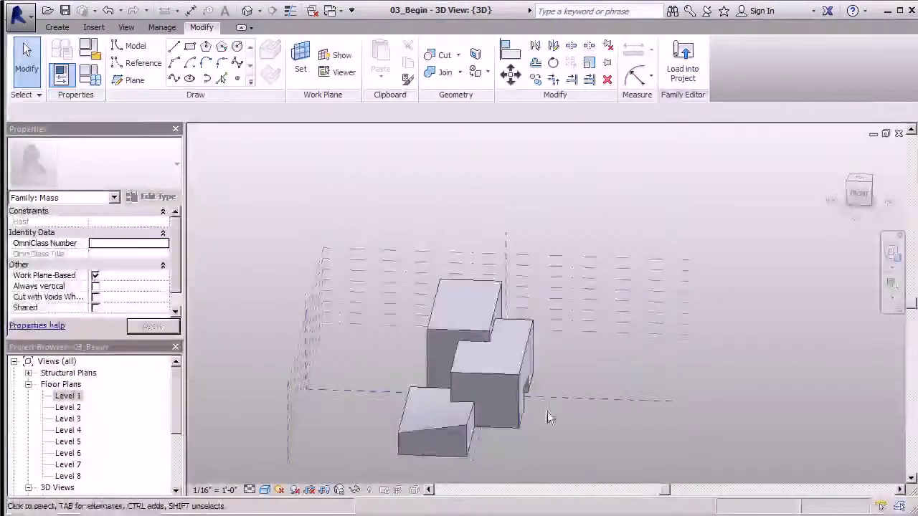
shift+middle_drag(547, 412, 500, 380)
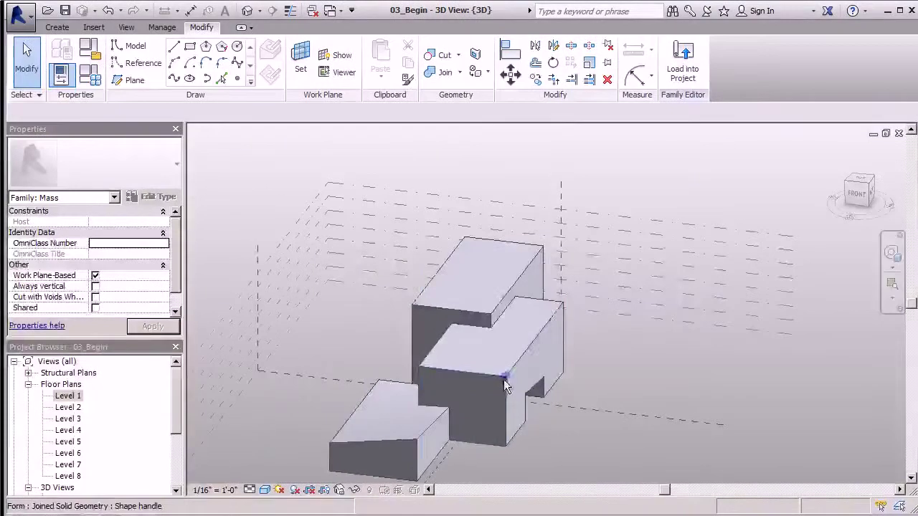
click(502, 377)
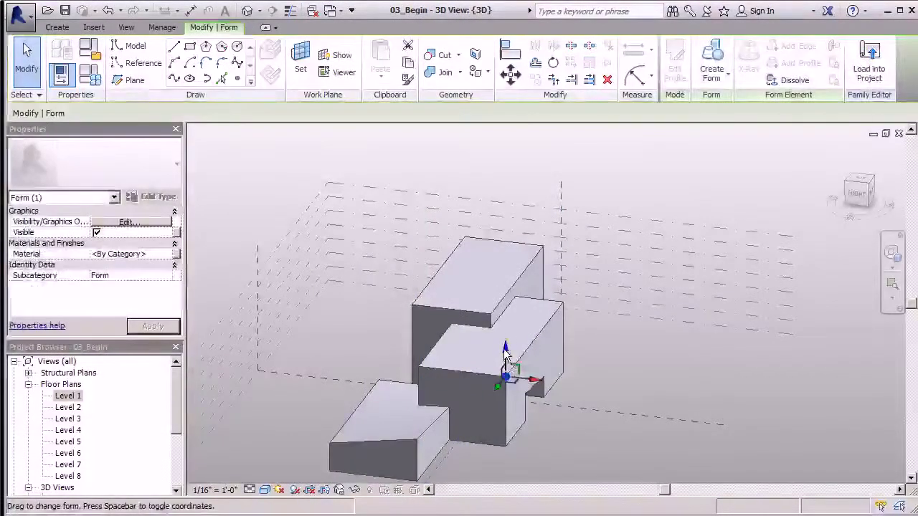
mouse_move(505, 351)
mouse_down()
mouse_move(496, 318)
mouse_move(502, 337)
mouse_up()
key(Escape)
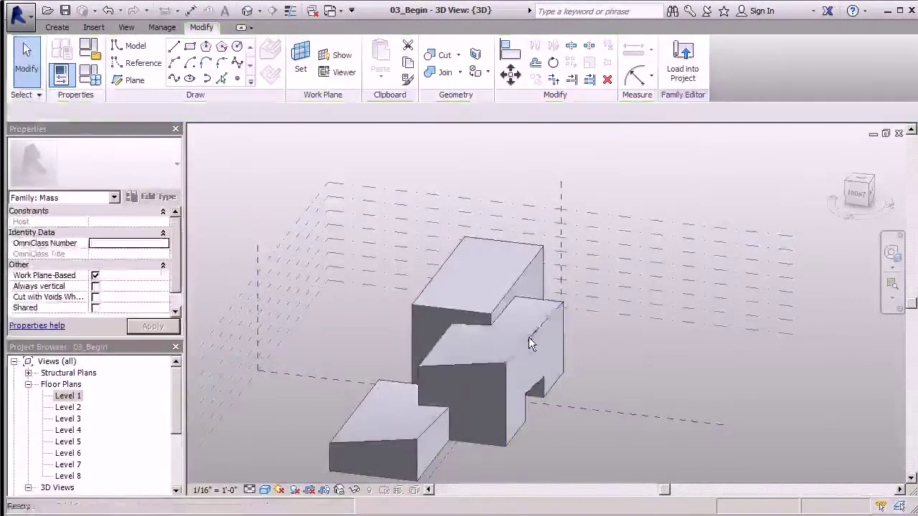
Raise the rear form's top front corner, where it meets the middle form.
click(492, 318)
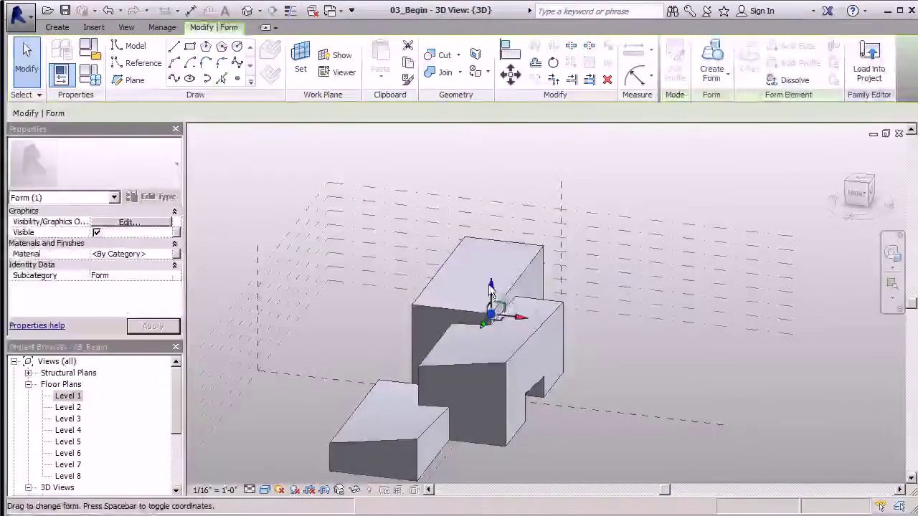
mouse_move(492, 285)
mouse_down()
mouse_move(490, 273)
mouse_move(485, 294)
mouse_up()
key(Escape)
Lower the rear form's top back corner, on the side away from the middle form, and review the overall massing.
shift+middle_drag(436, 390, 566, 330)
scroll(399, 297, up, 3)
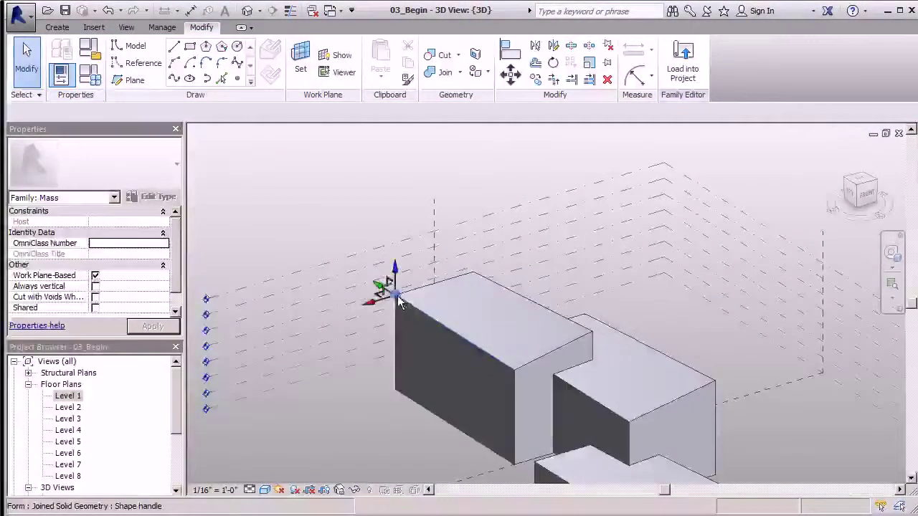
click(399, 296)
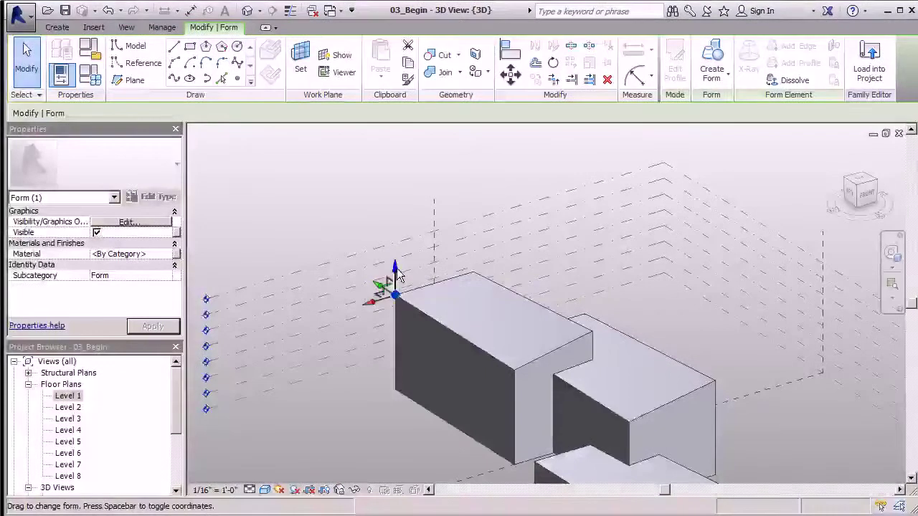
mouse_move(396, 276)
mouse_down()
mouse_move(394, 291)
mouse_move(397, 284)
mouse_up()
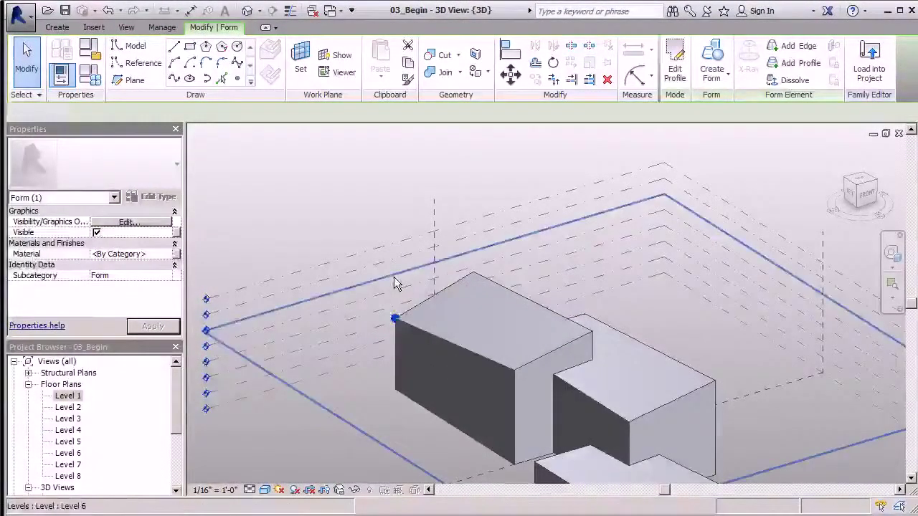
key(Escape)
scroll(380, 280, down, 2)
shift+middle_drag(605, 334, 455, 311)
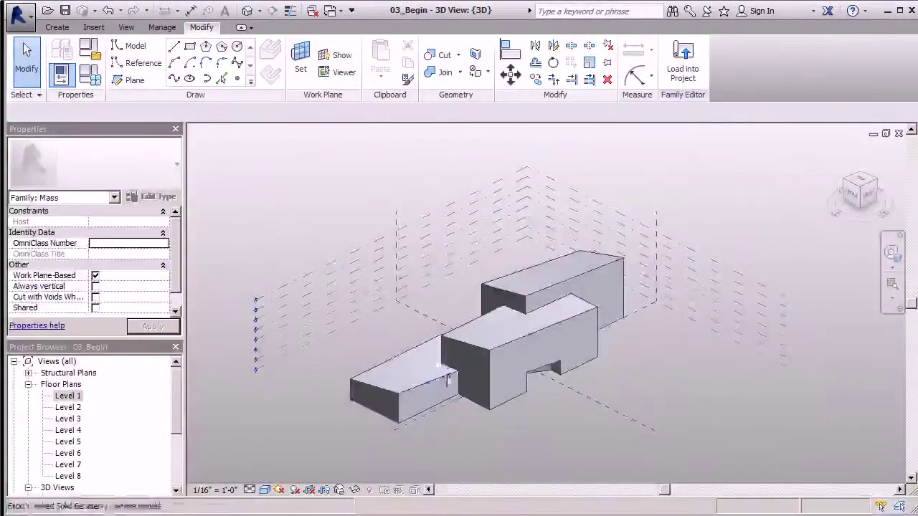
shift+middle_drag(448, 378, 552, 346)
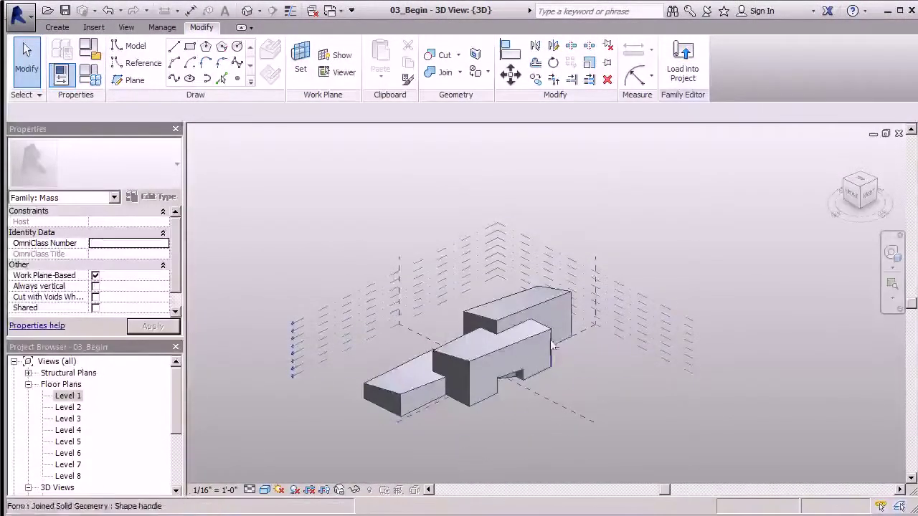